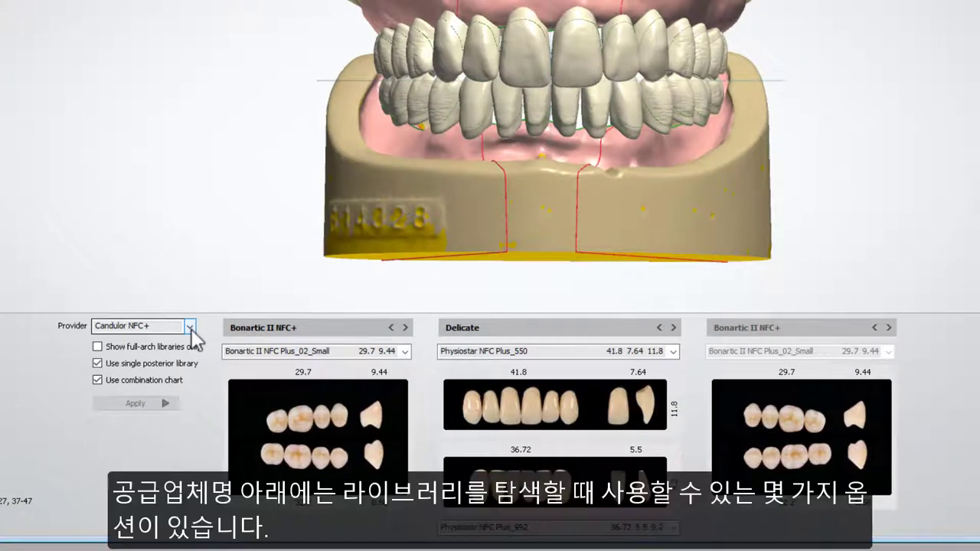
Keep Candulor NFC+ as provider and set both posterior libraries to Condyloform II NFC+
click(190, 327)
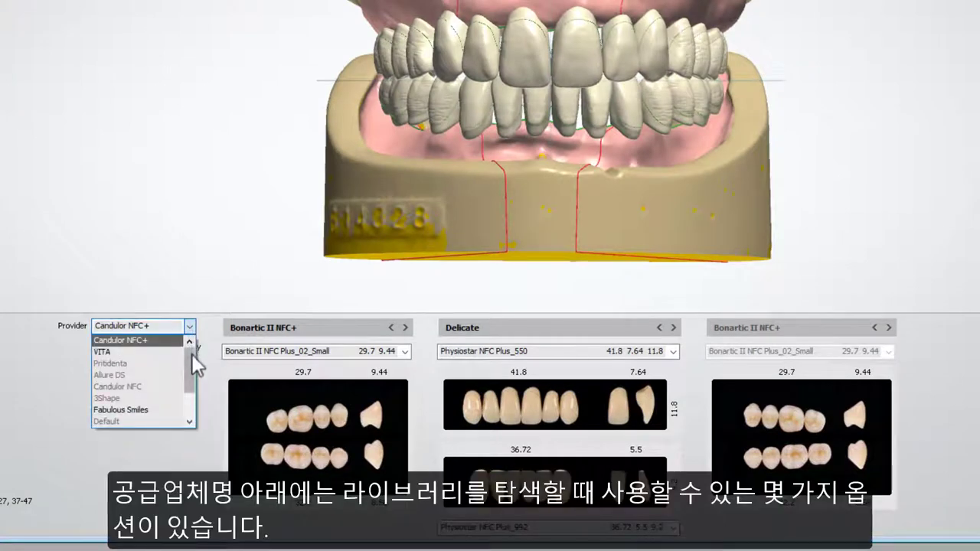
mouse_move(192, 356)
mouse_down()
mouse_move(193, 385)
mouse_move(194, 348)
mouse_up()
click(208, 328)
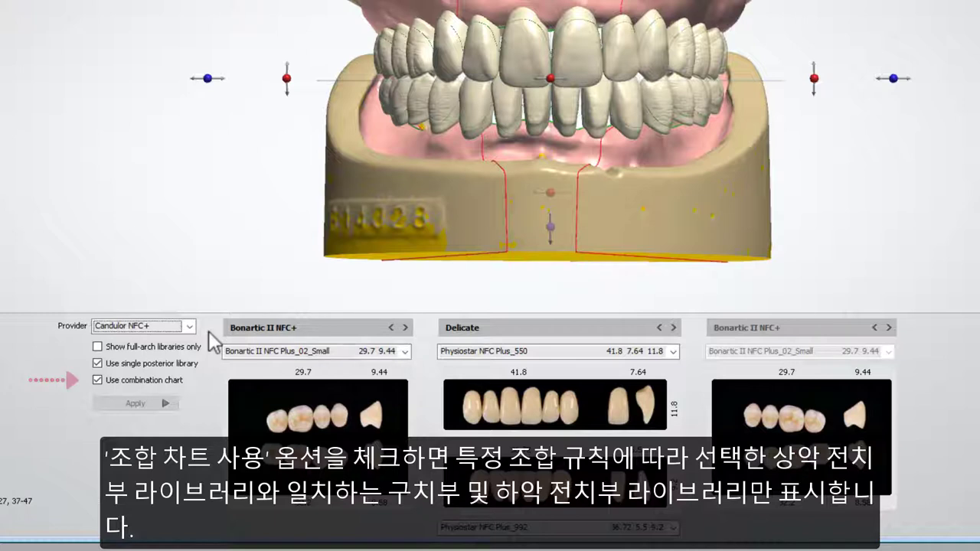
click(406, 327)
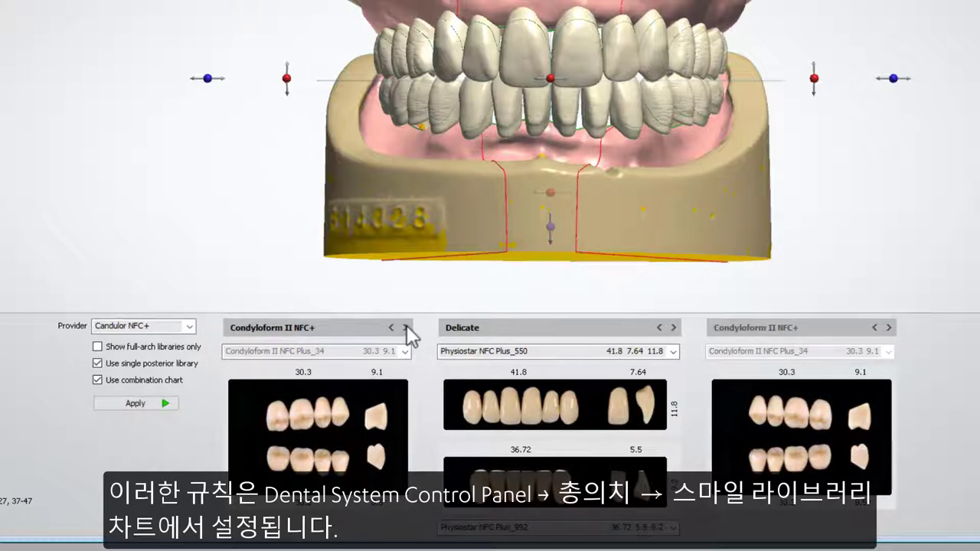
click(407, 325)
click(406, 325)
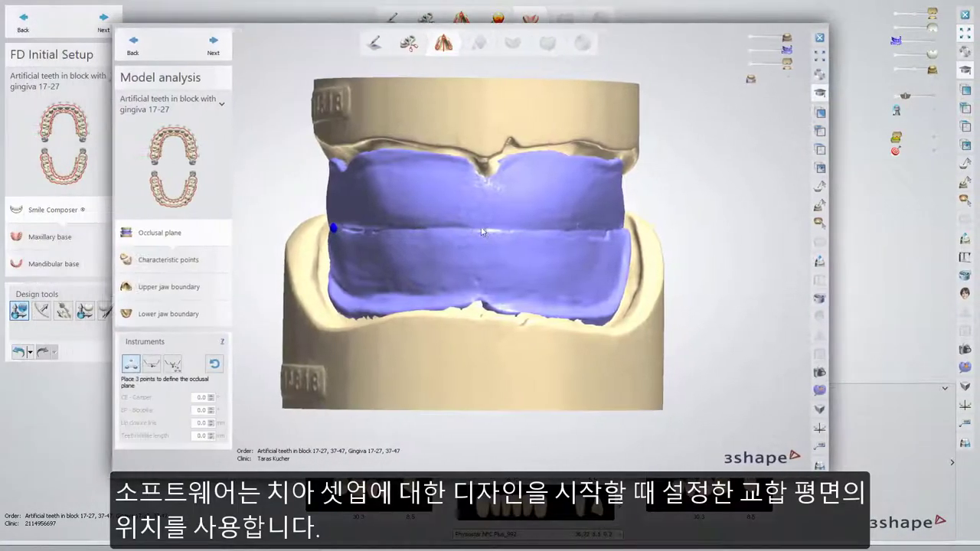
Place Physiostar NFC Plus_S50 anteriors and Condyloform II NFC Plus_34 posteriors, with gingiva and lower teeth translucent
click(482, 231)
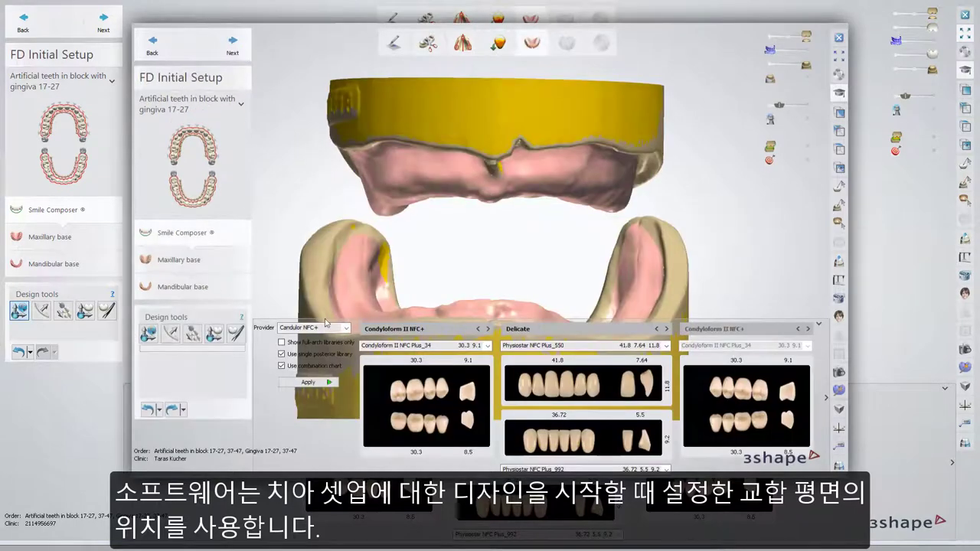
click(313, 382)
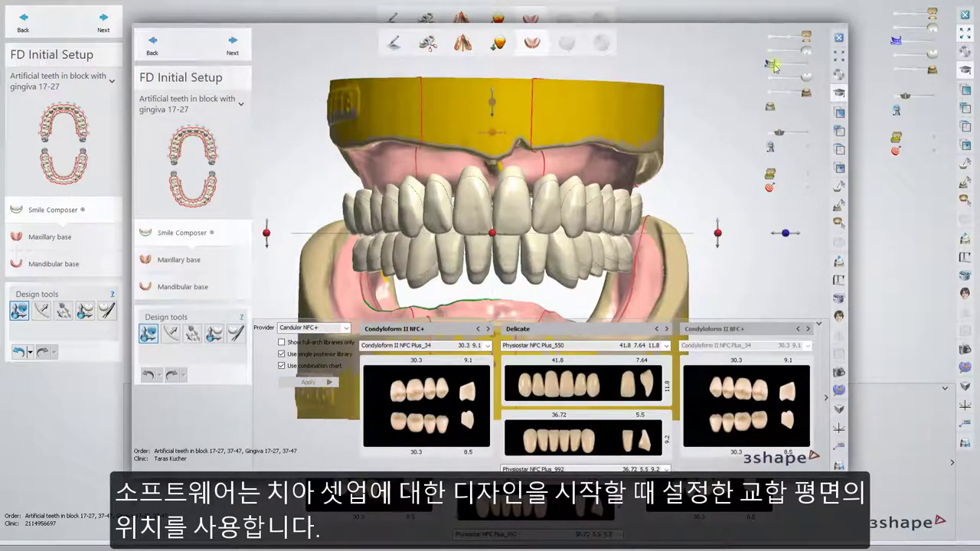
click(800, 60)
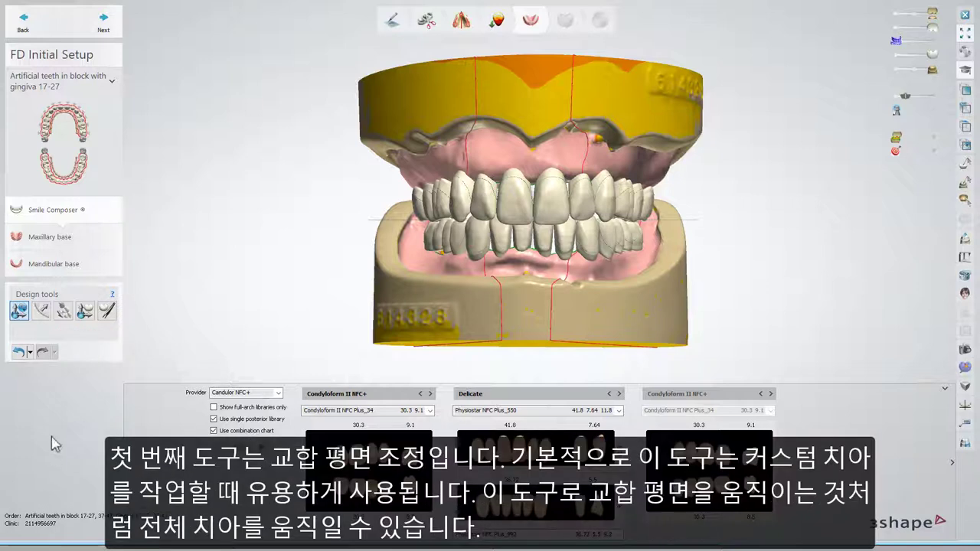
Shift the tooth arch up-left and tilt it from its left and right sides via the occlusal plane
click(19, 311)
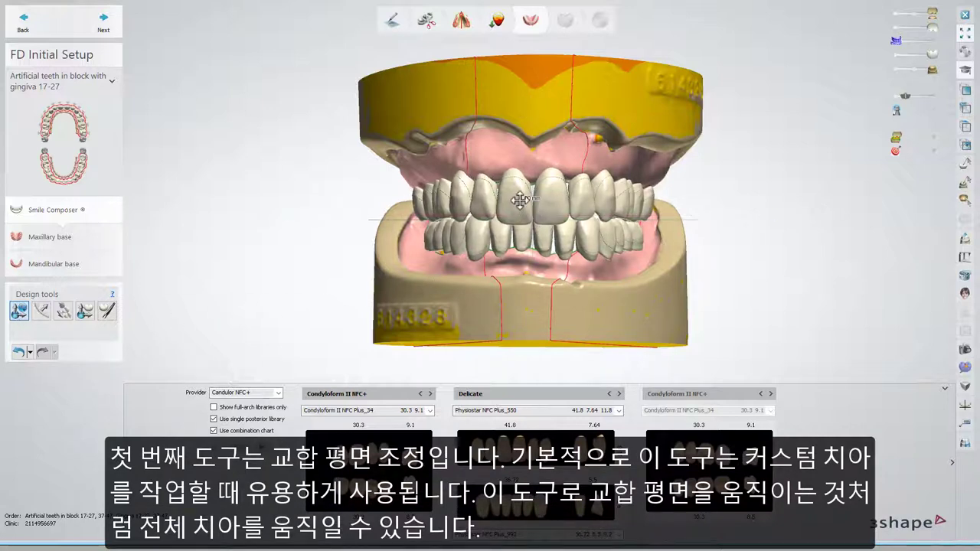
drag(522, 205, 508, 201)
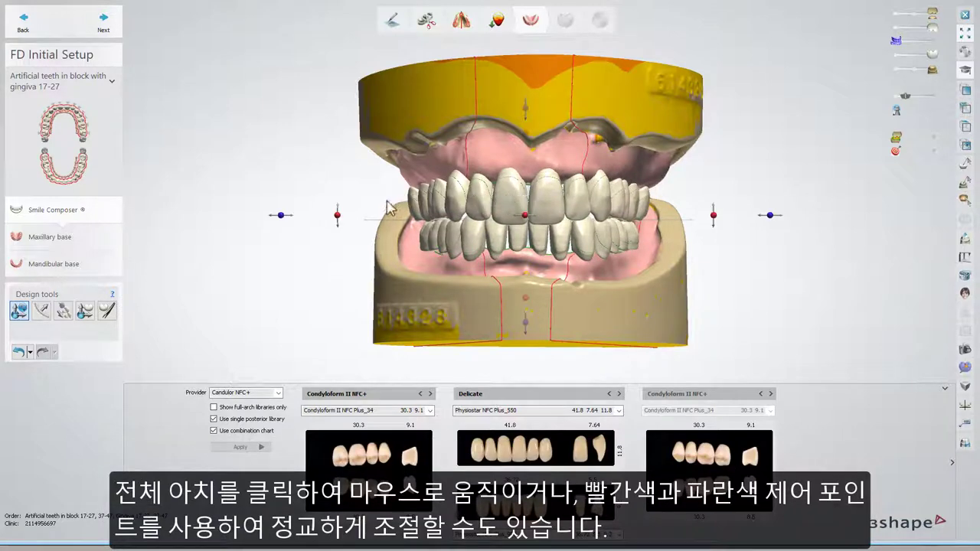
drag(283, 215, 276, 216)
right_drag(277, 220, 695, 226)
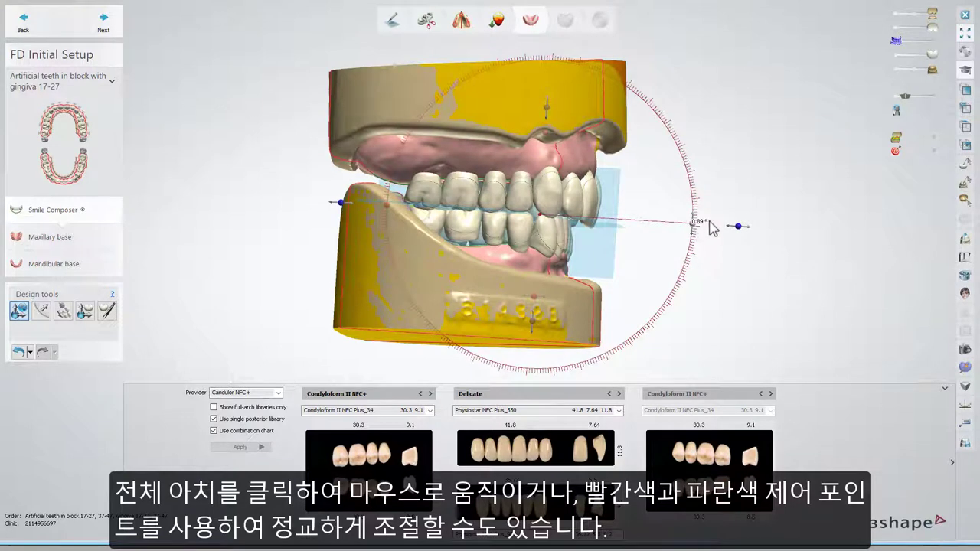
drag(737, 227, 743, 235)
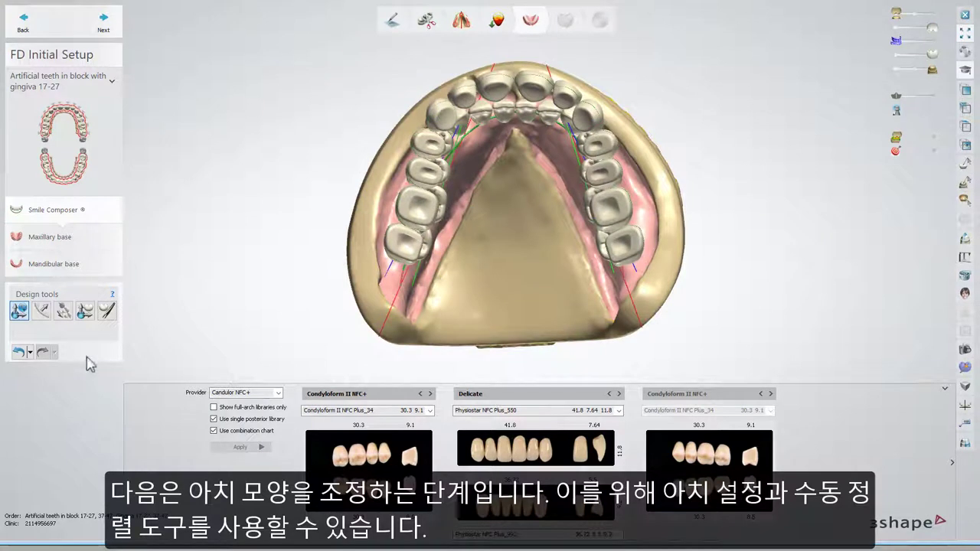
Drag the left posterior tooth segment of the upper arch up and outward into position
click(41, 312)
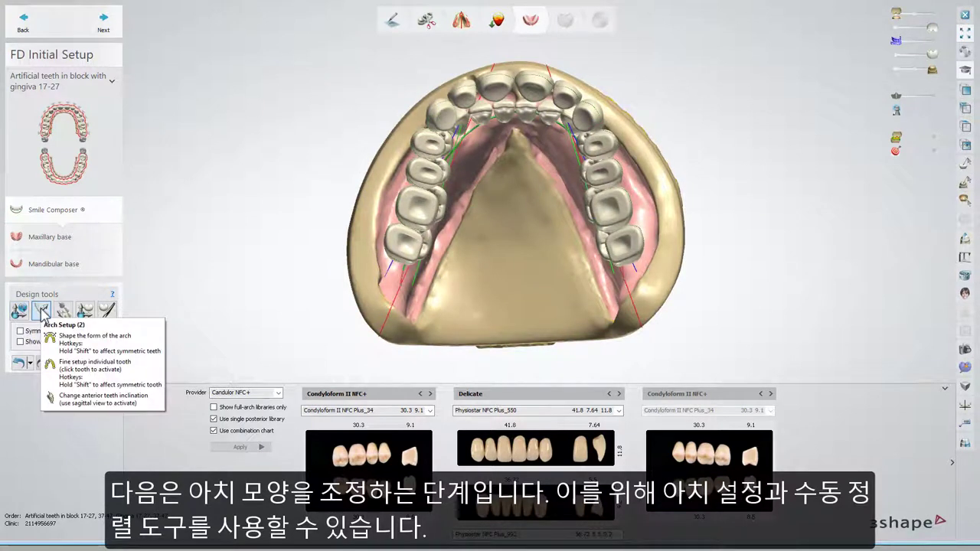
click(63, 312)
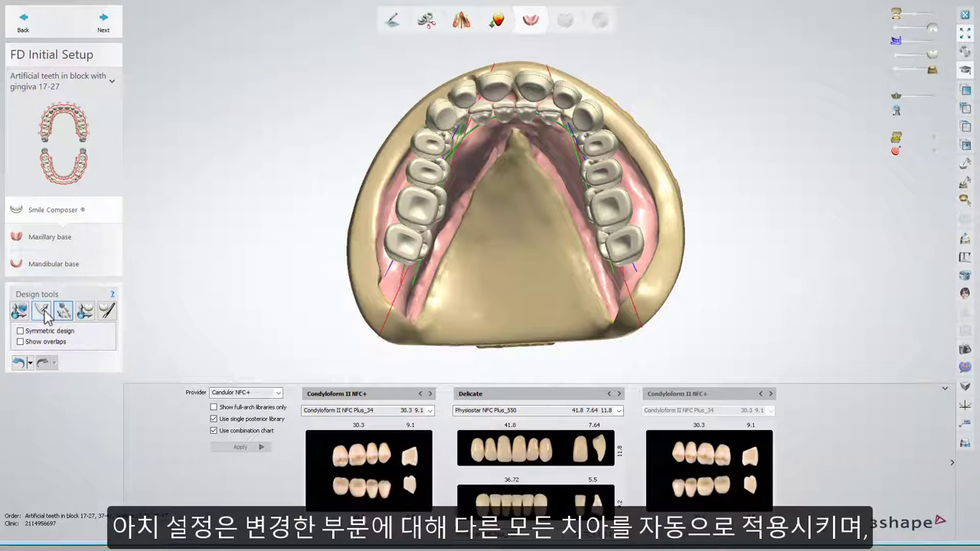
click(43, 312)
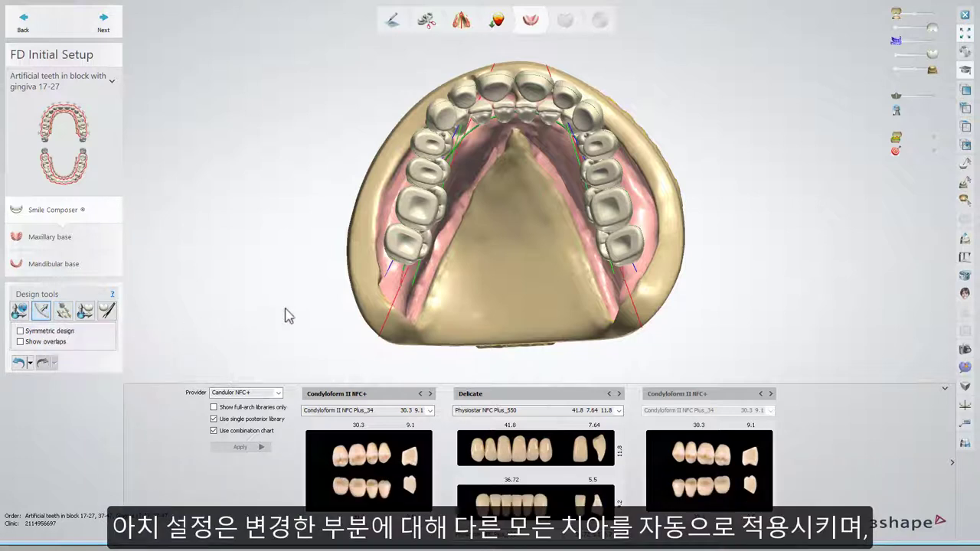
drag(412, 218, 415, 219)
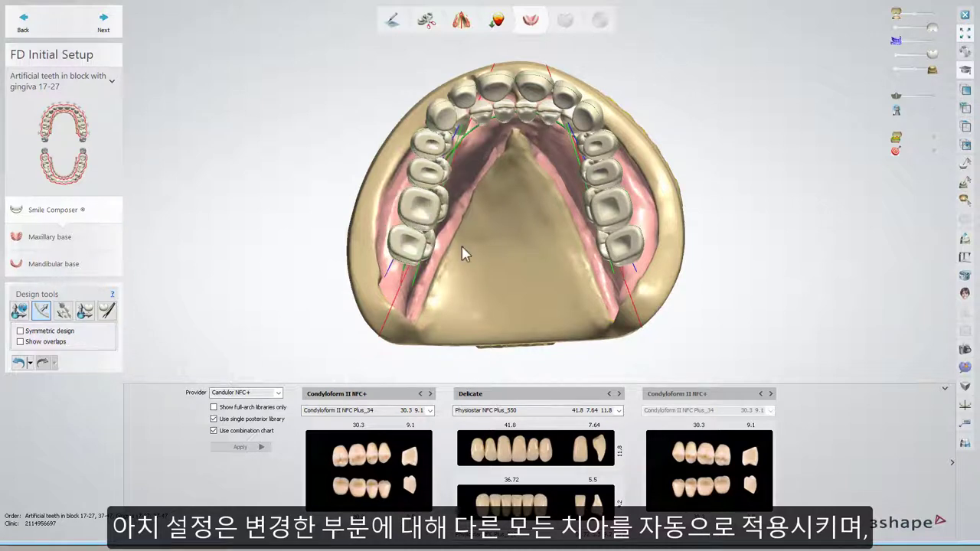
right_drag(402, 244, 442, 212)
drag(442, 211, 473, 236)
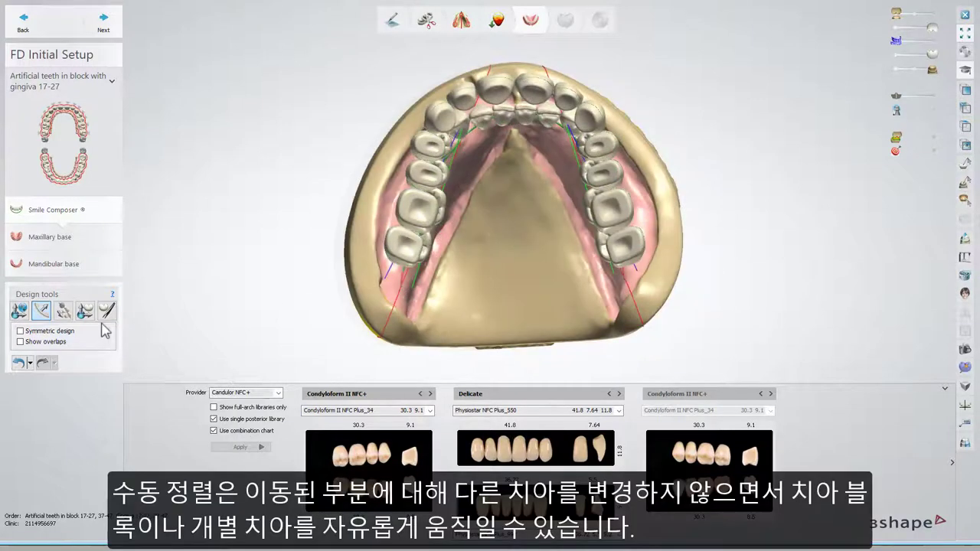
click(69, 314)
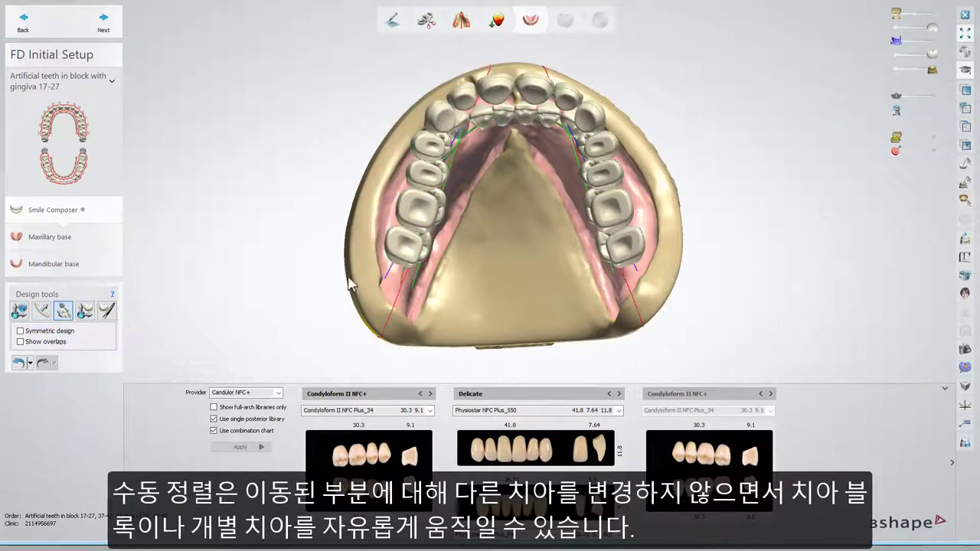
drag(411, 215, 406, 215)
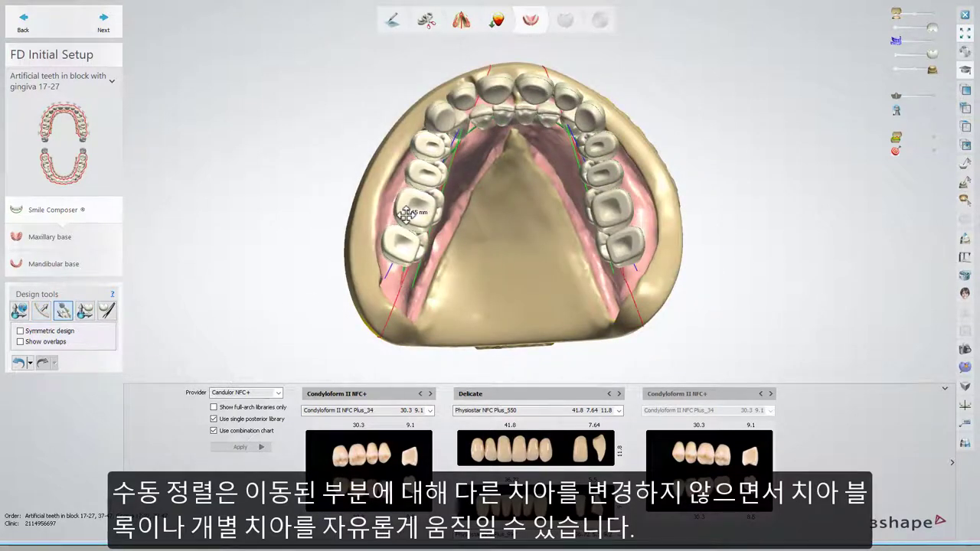
drag(433, 121, 478, 89)
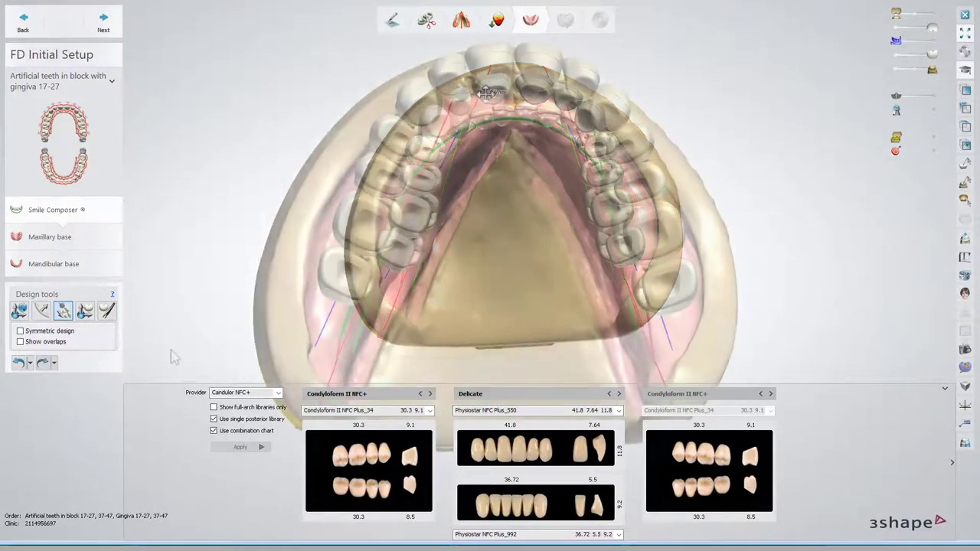
Turn on Symmetric design and move the left premolar and canine, mirrored on the right
click(41, 316)
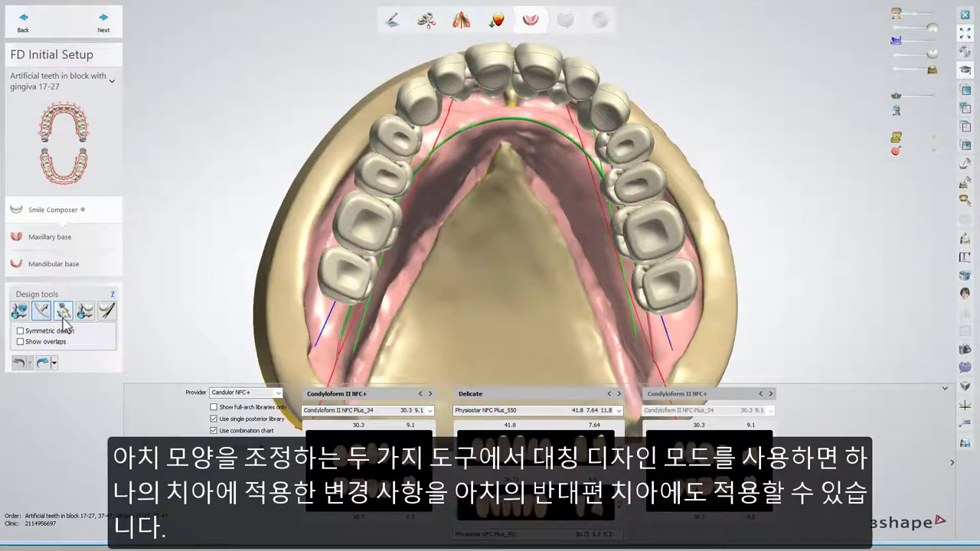
click(64, 315)
click(63, 331)
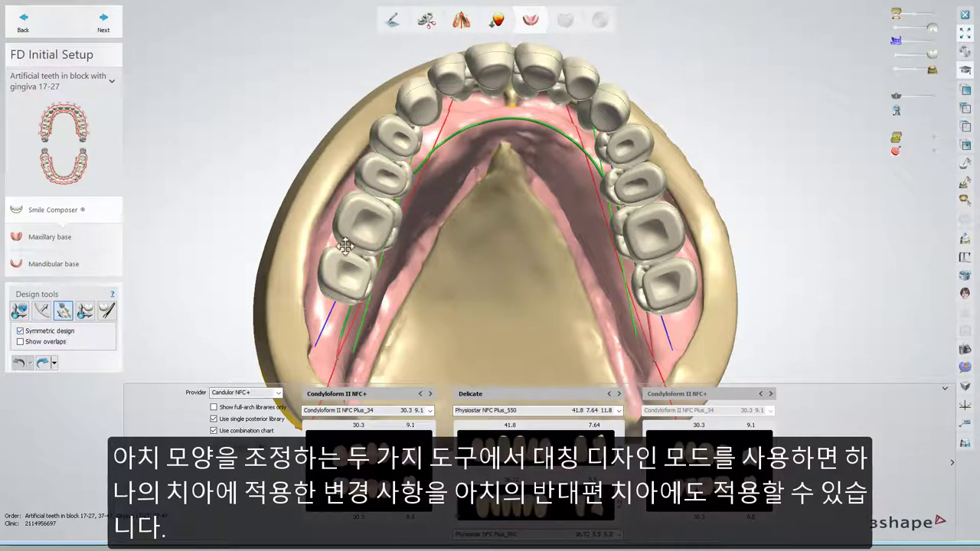
drag(346, 245, 357, 227)
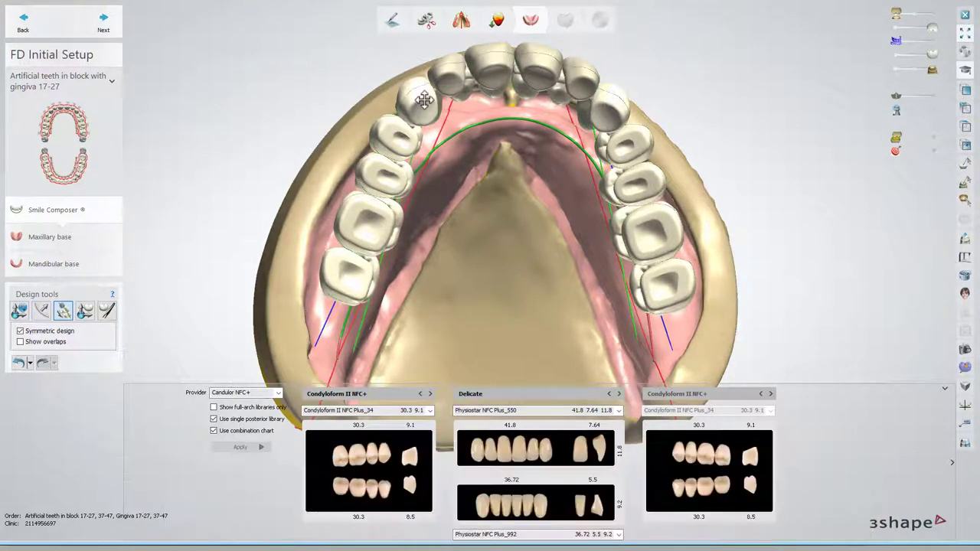
drag(423, 103, 425, 102)
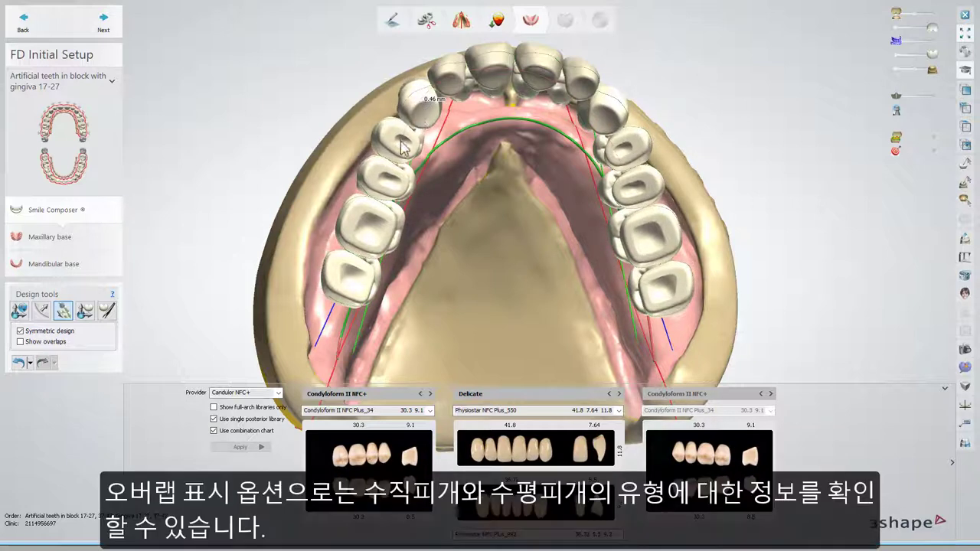
Show overlaps and restore upper jaw visibility, revealing 1.90 mm overjet and 1.17 mm overbite
click(61, 342)
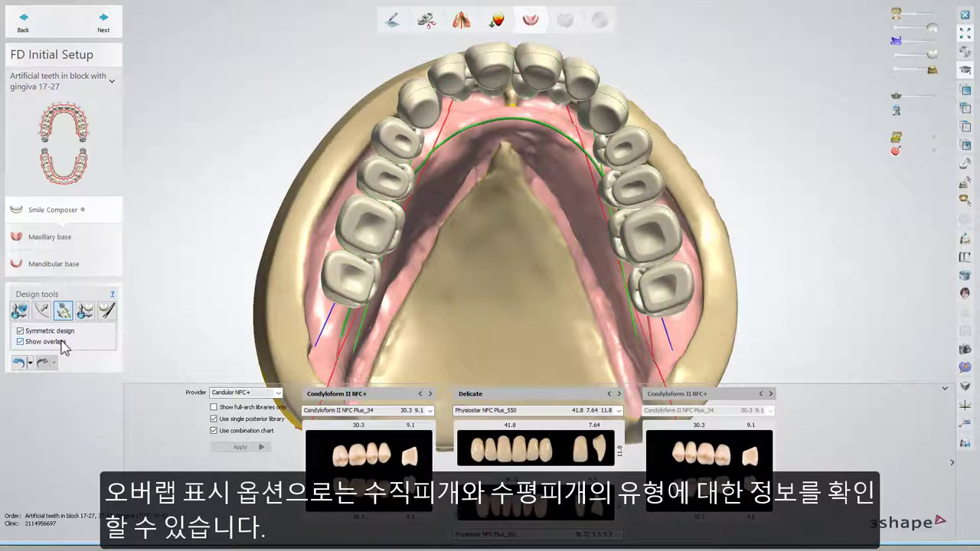
click(936, 16)
click(964, 90)
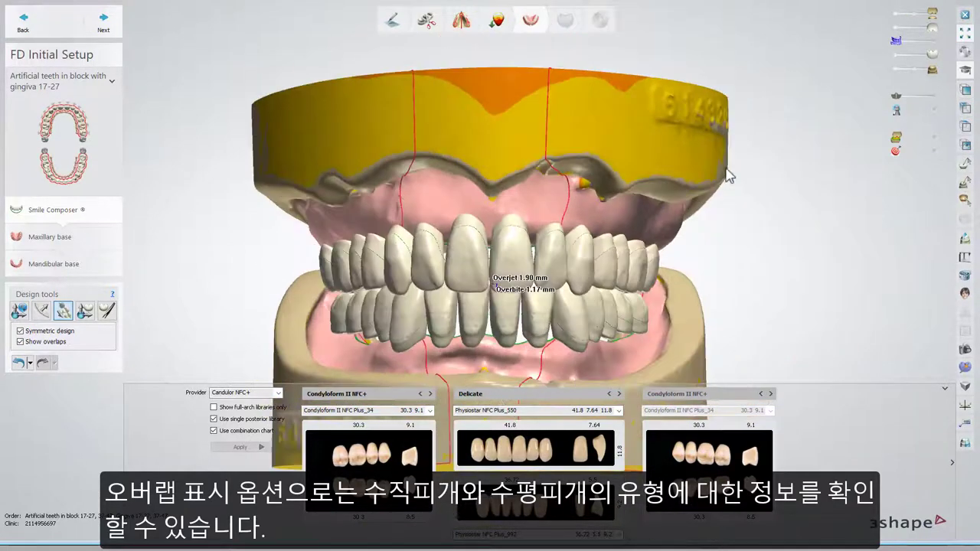
In side view, tilt the upper incisors until overjet reads about 3.07 mm and overbite 0.68 mm
right_drag(444, 275, 544, 270)
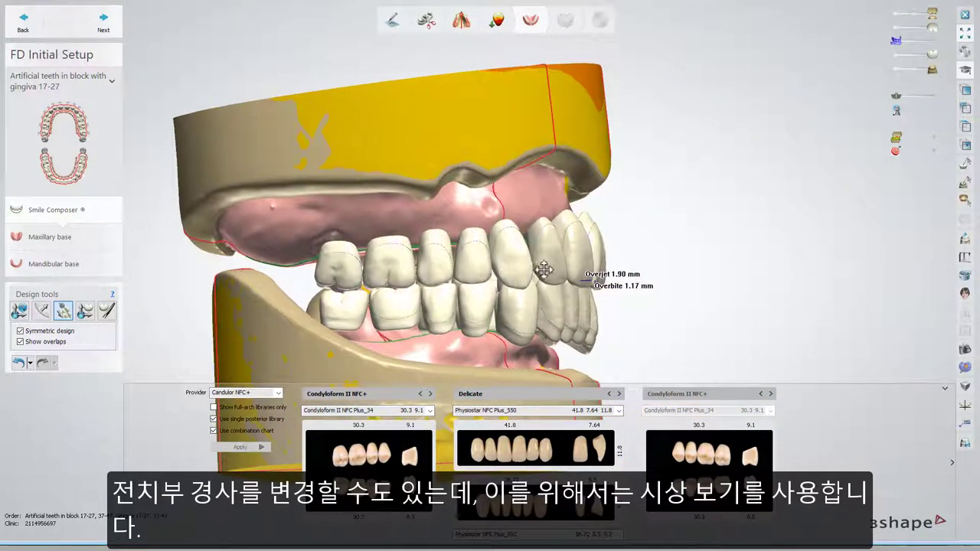
scroll(543, 269, up, 5)
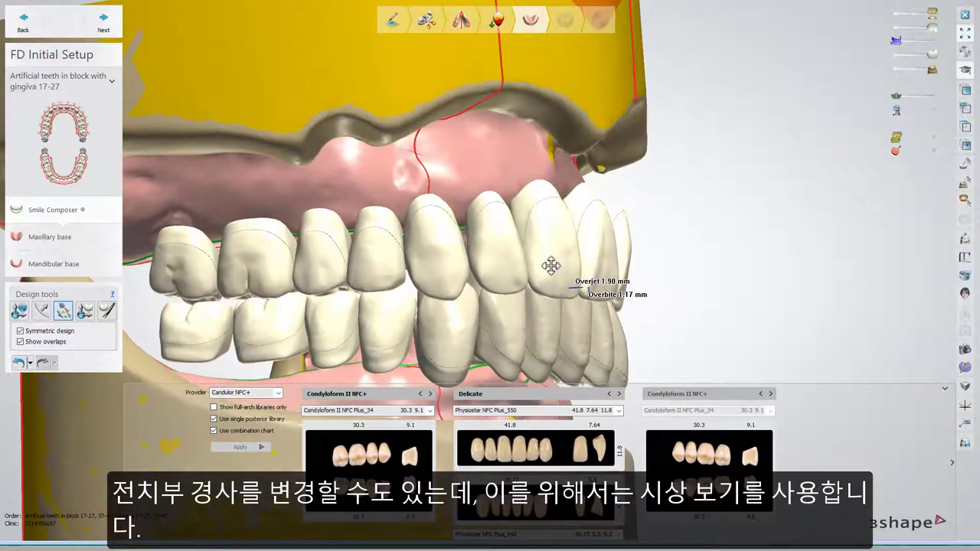
drag(551, 266, 575, 291)
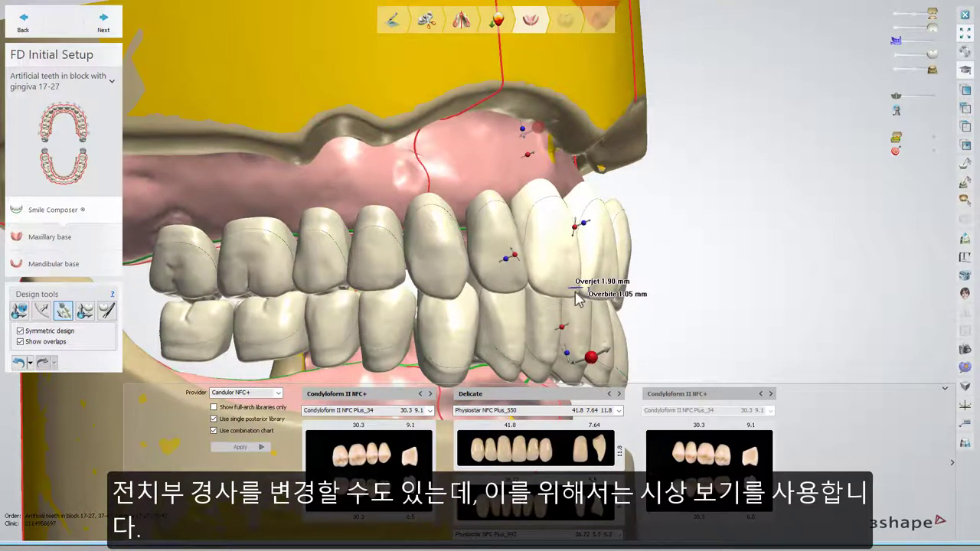
mouse_move(540, 140)
mouse_down()
mouse_move(564, 143)
mouse_move(548, 129)
mouse_up()
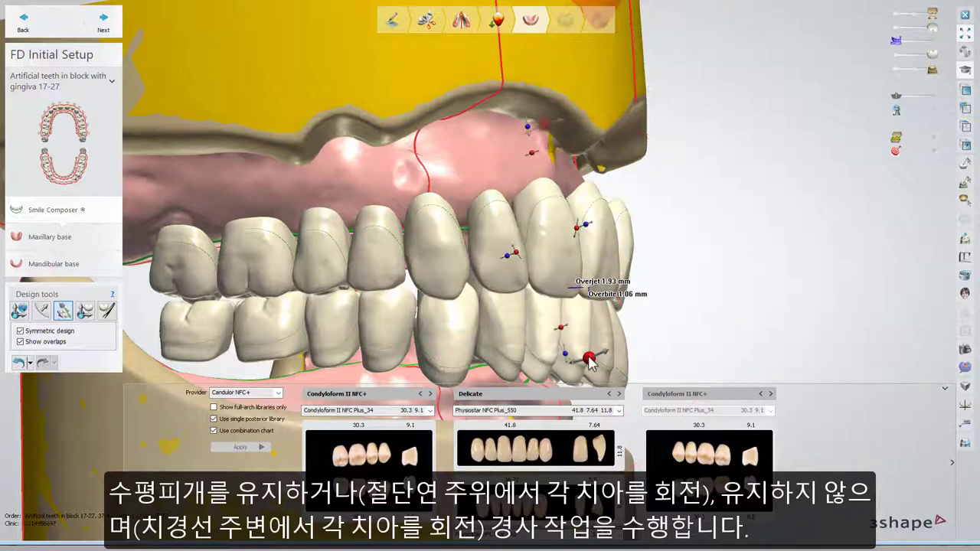
mouse_move(590, 360)
mouse_down()
mouse_move(604, 366)
mouse_move(593, 368)
mouse_up()
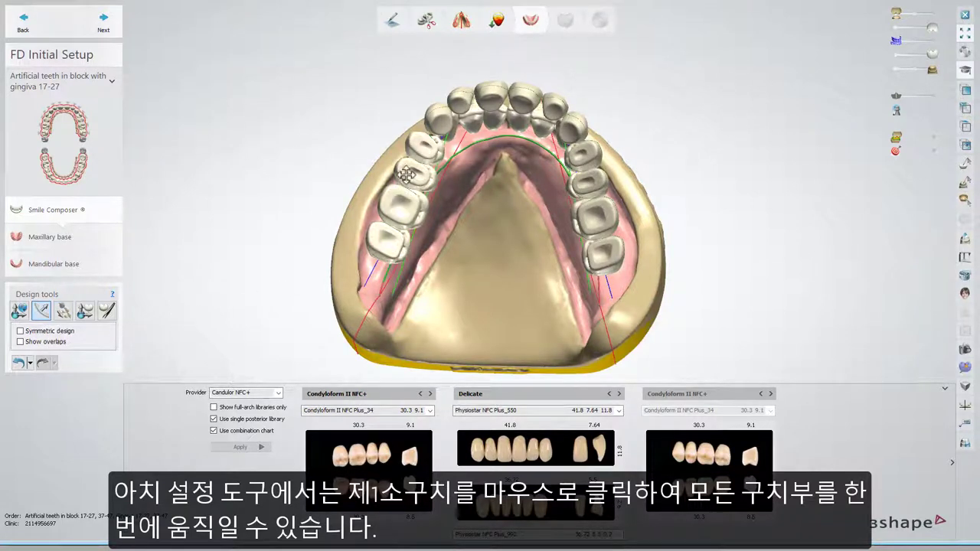
Shift and rotate the left posterior block around the first premolar, then shift the anterior group
drag(423, 151, 428, 150)
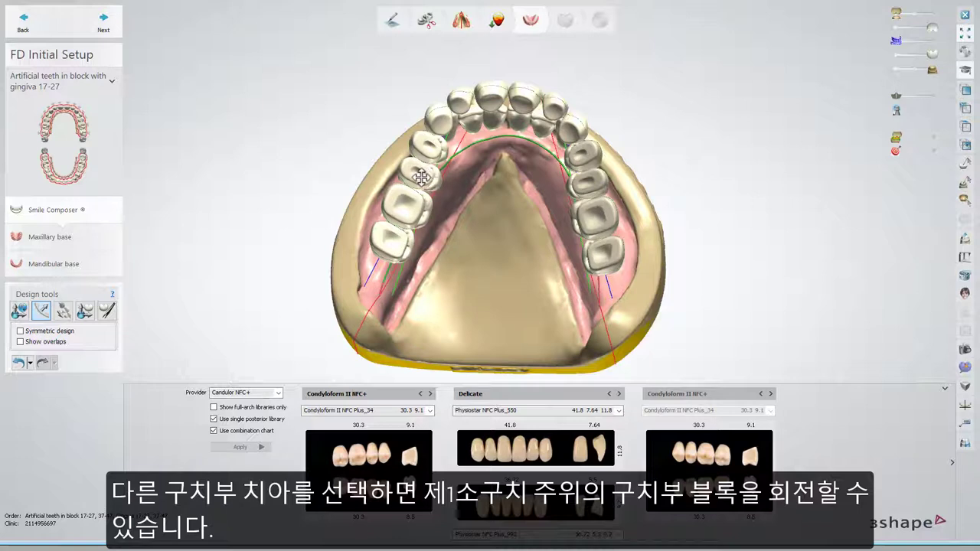
drag(431, 182, 424, 181)
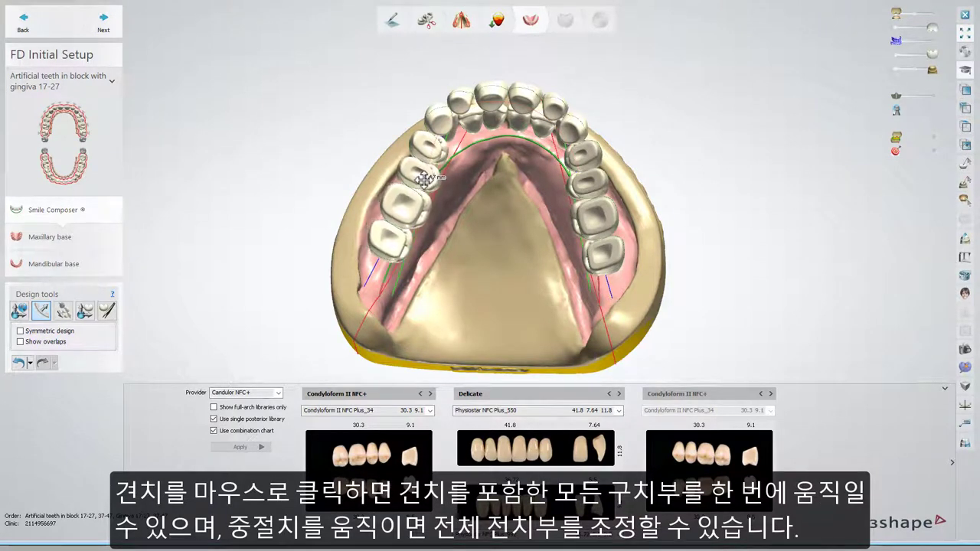
drag(435, 121, 441, 119)
drag(520, 127, 520, 102)
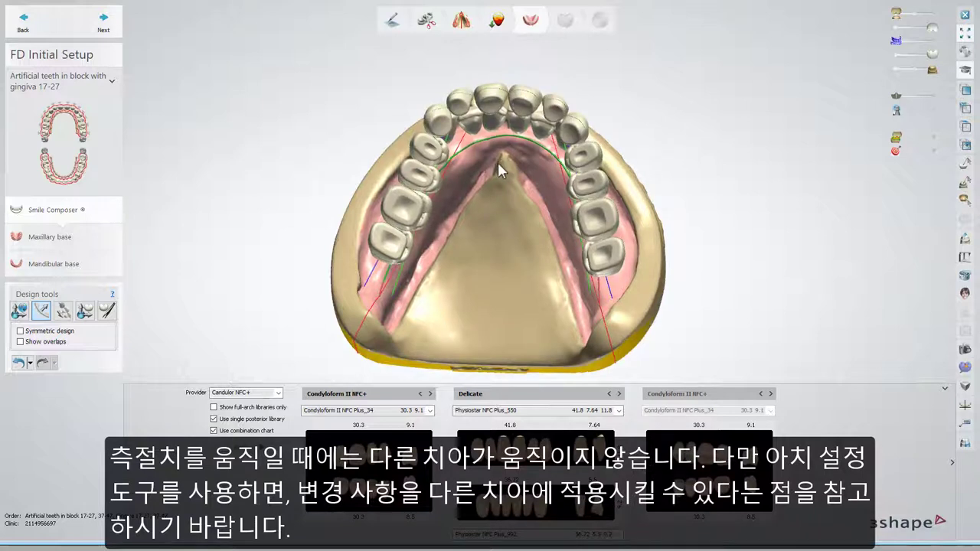
right_drag(497, 162, 497, 169)
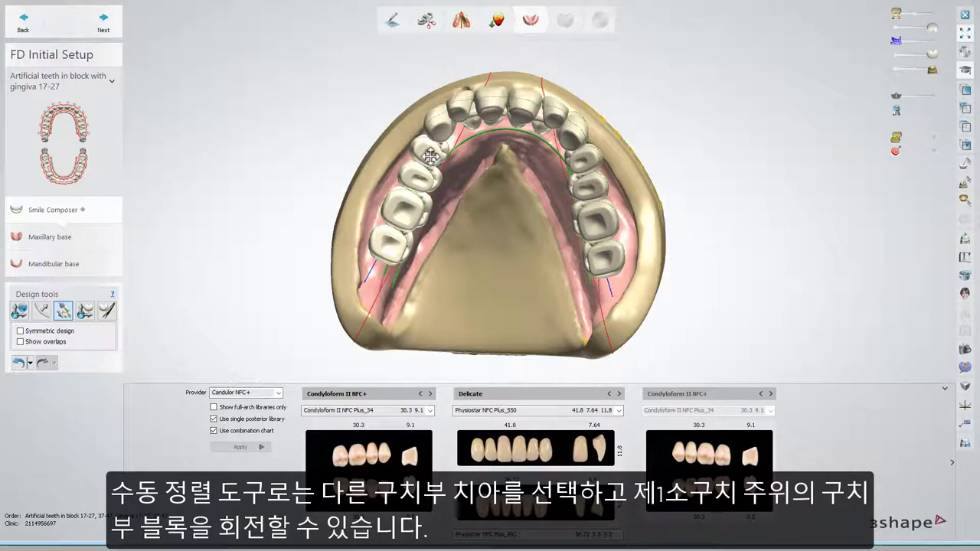
Shift and turn the left posterior block, then nudge the anterior teeth slightly
drag(430, 155, 421, 178)
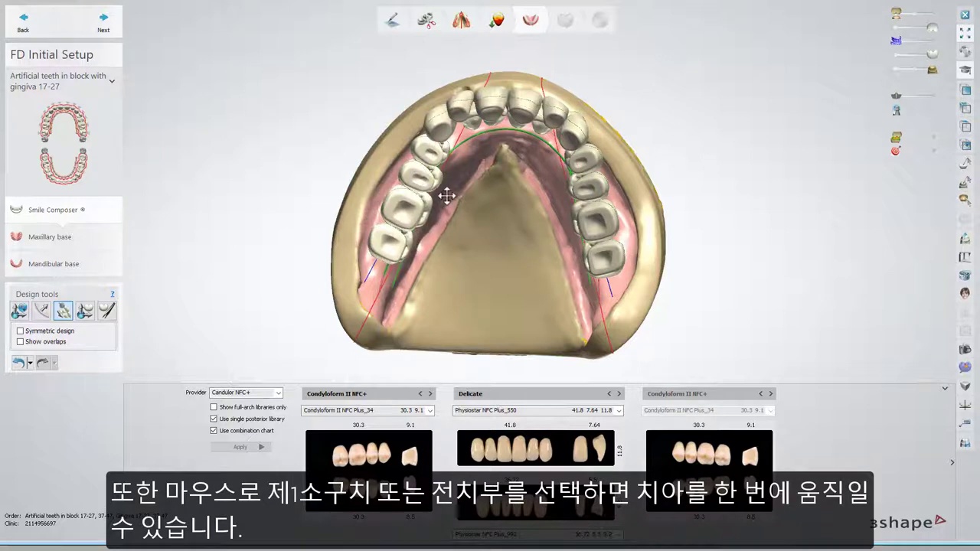
drag(494, 109, 494, 107)
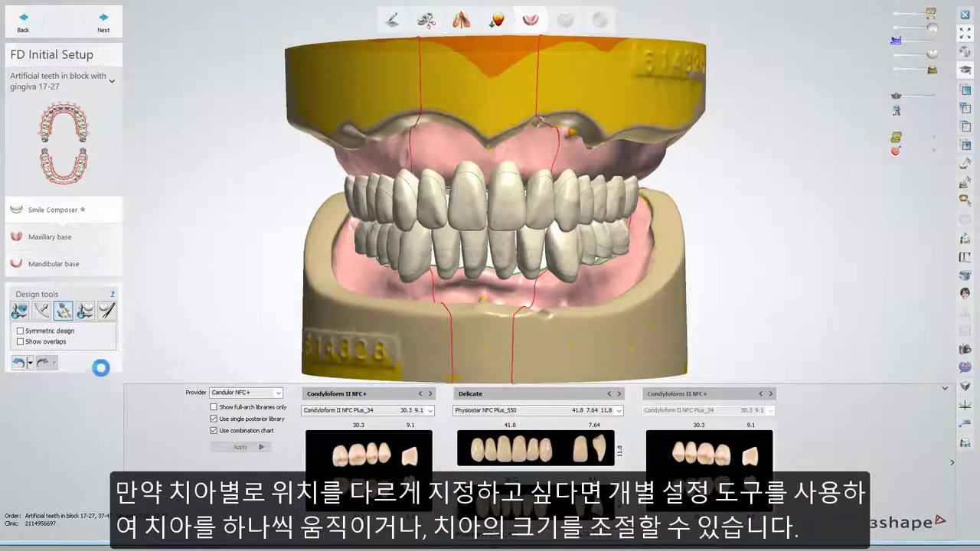
Move the upper central incisor on its own and rotate it by about 3.18°
click(86, 311)
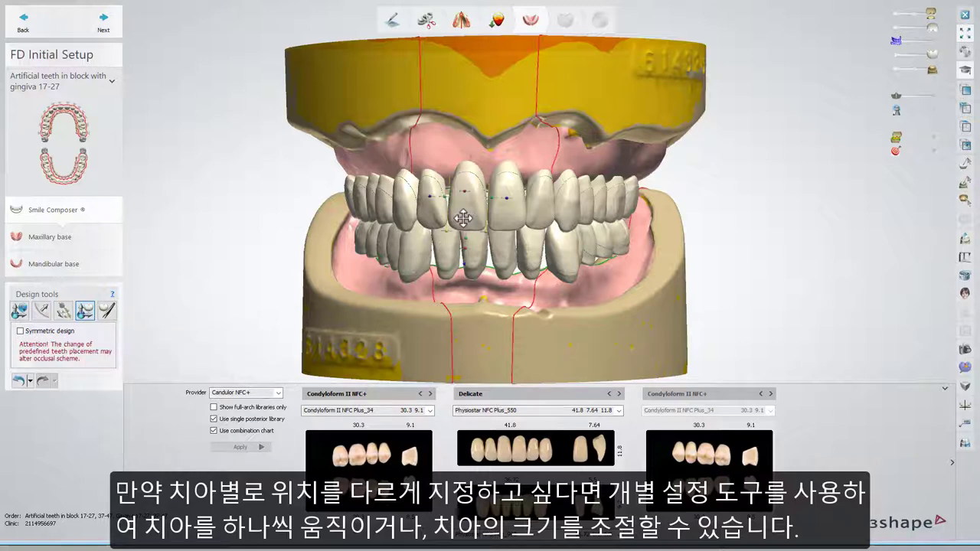
scroll(463, 218, up, 3)
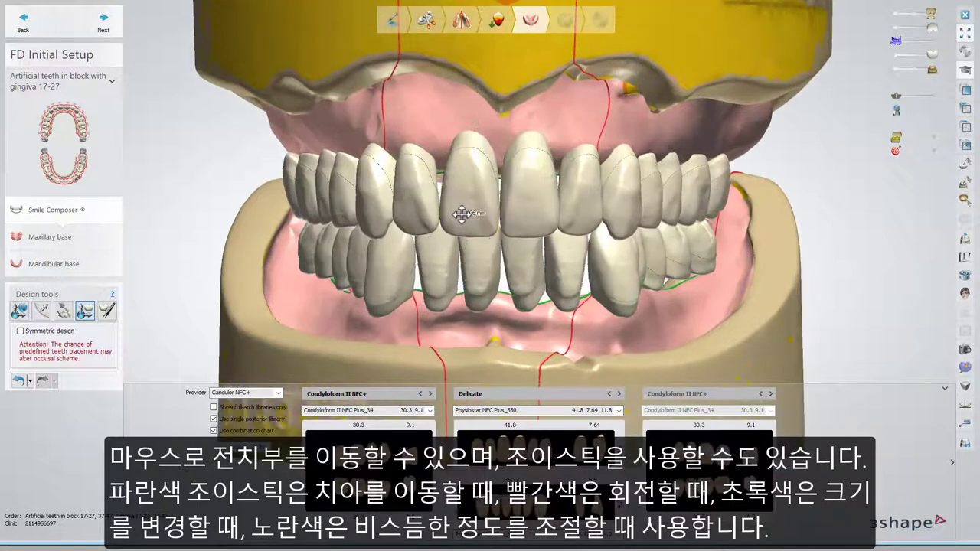
drag(462, 215, 464, 214)
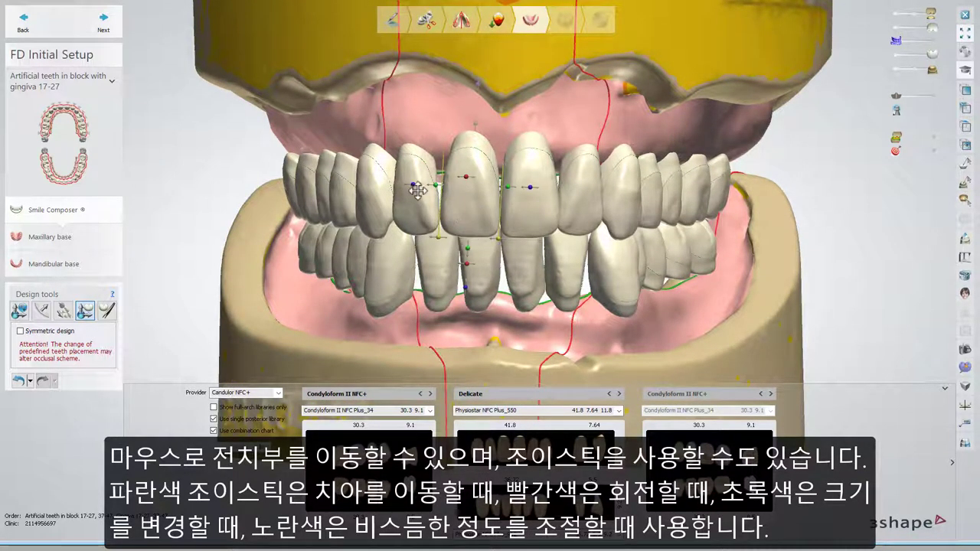
drag(417, 192, 414, 194)
mouse_move(467, 265)
mouse_down()
mouse_move(473, 270)
mouse_move(467, 255)
mouse_up()
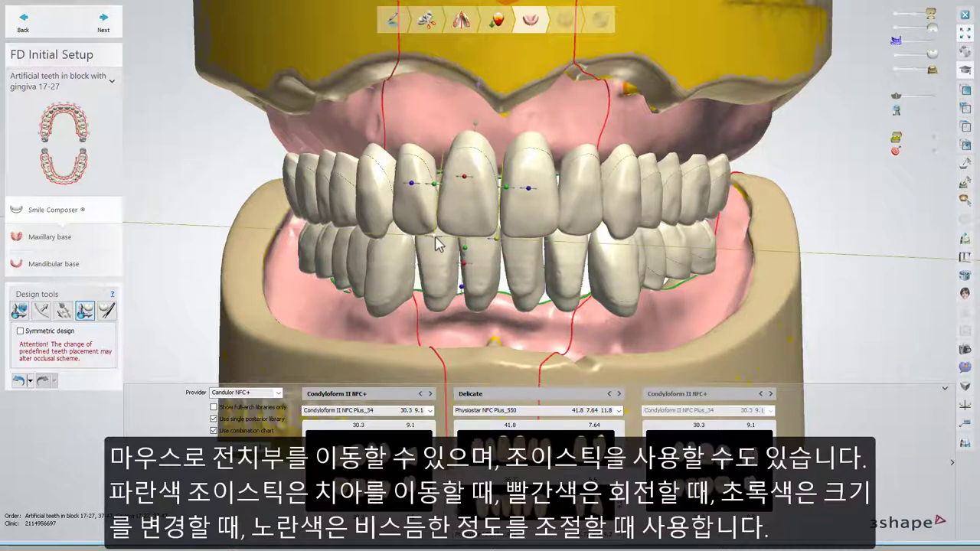
Snap the incisor to its distal contact and then to the mirror plane
scroll(483, 198, up, 3)
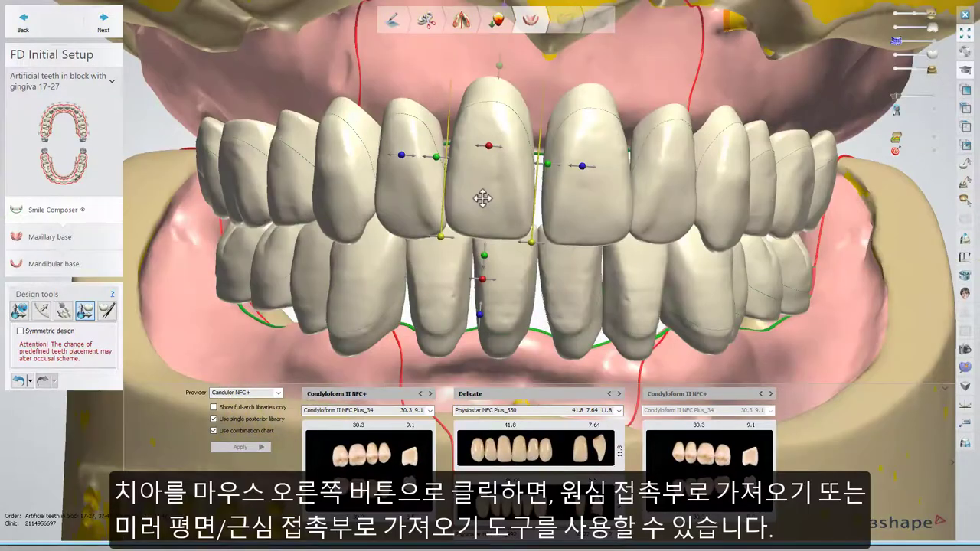
right_click(482, 198)
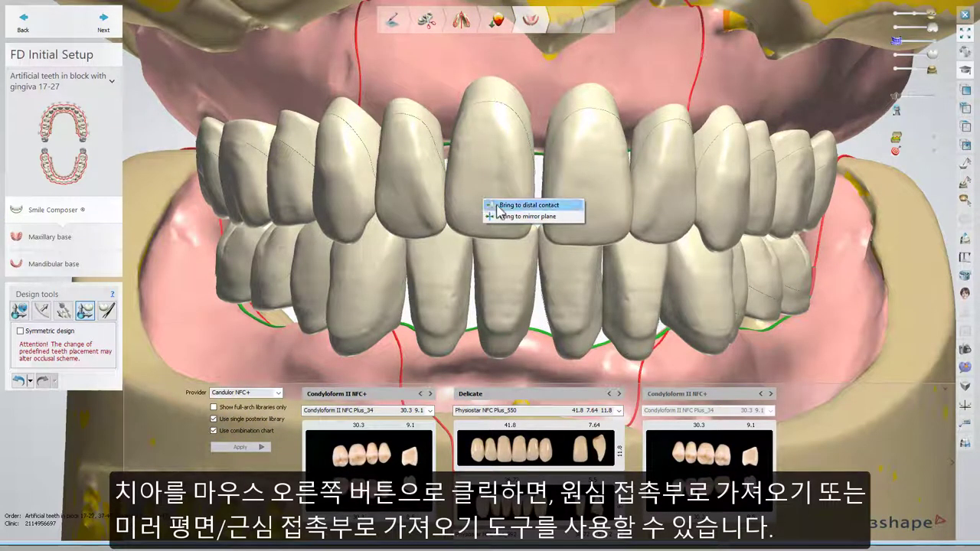
click(498, 211)
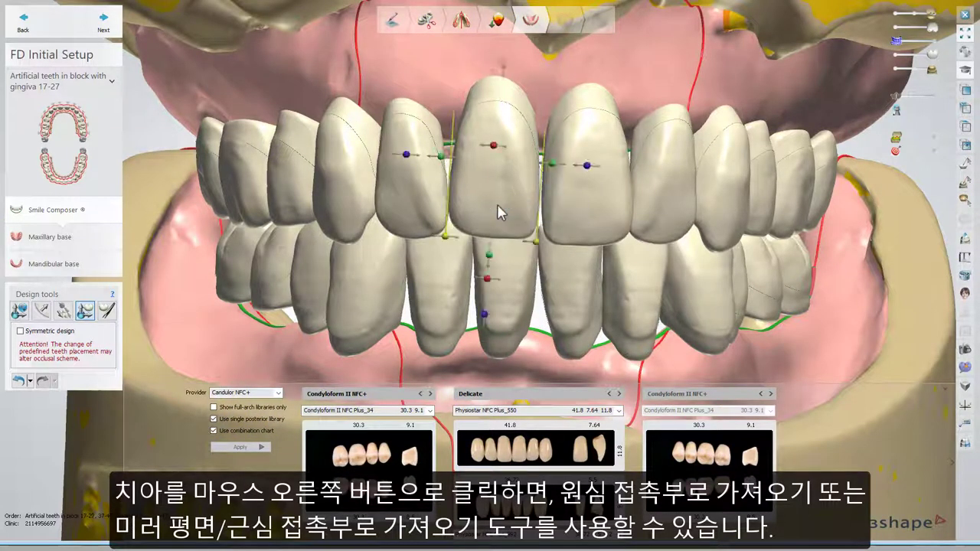
right_click(497, 206)
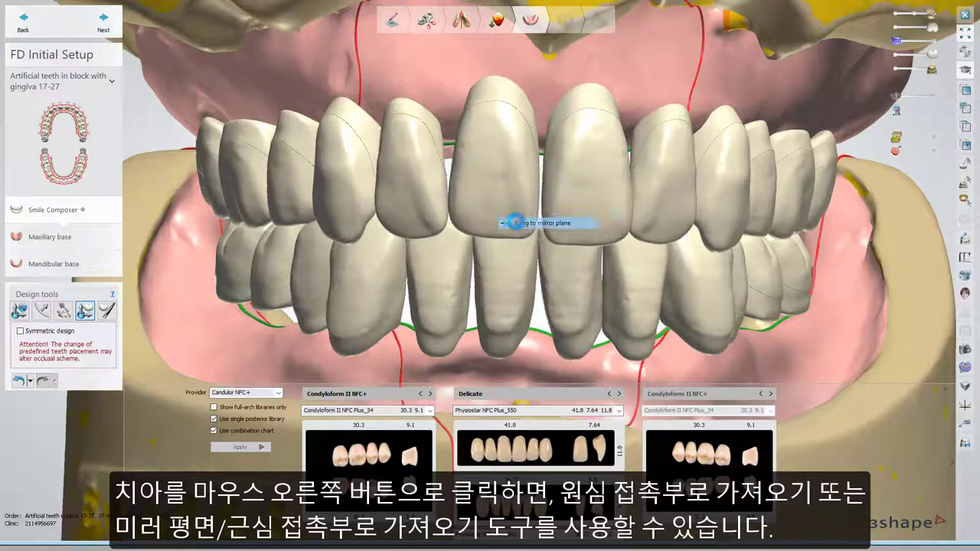
click(517, 223)
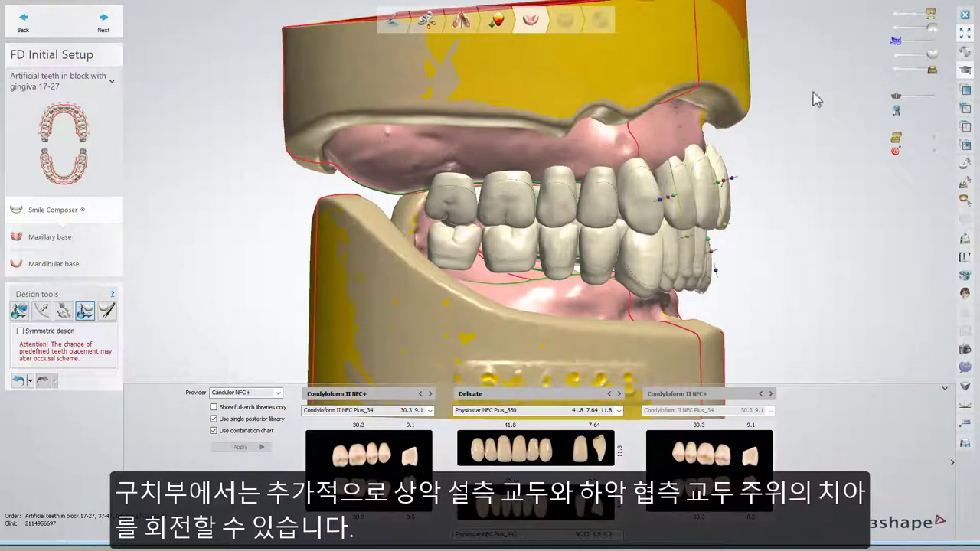
Hide the lower artificial teeth and the mandibular base
click(893, 55)
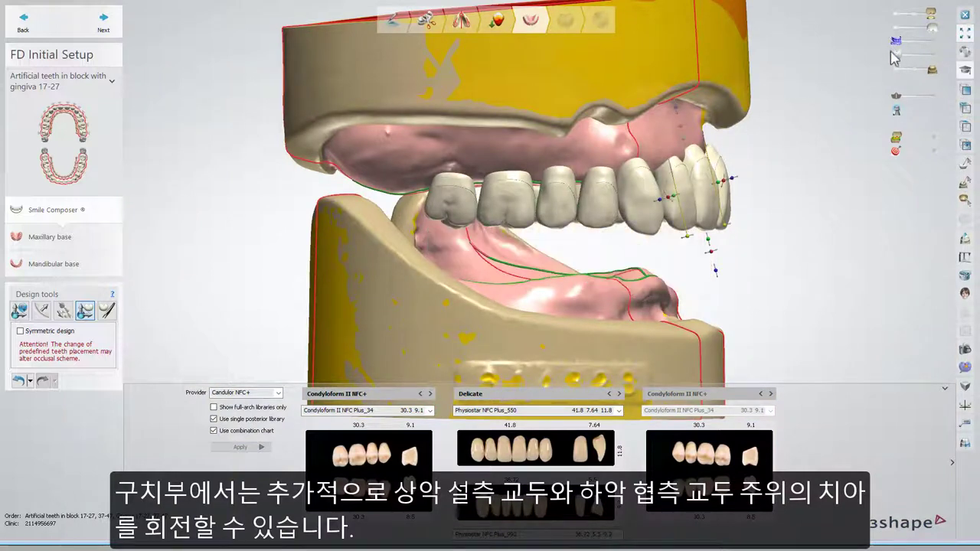
click(893, 69)
click(495, 209)
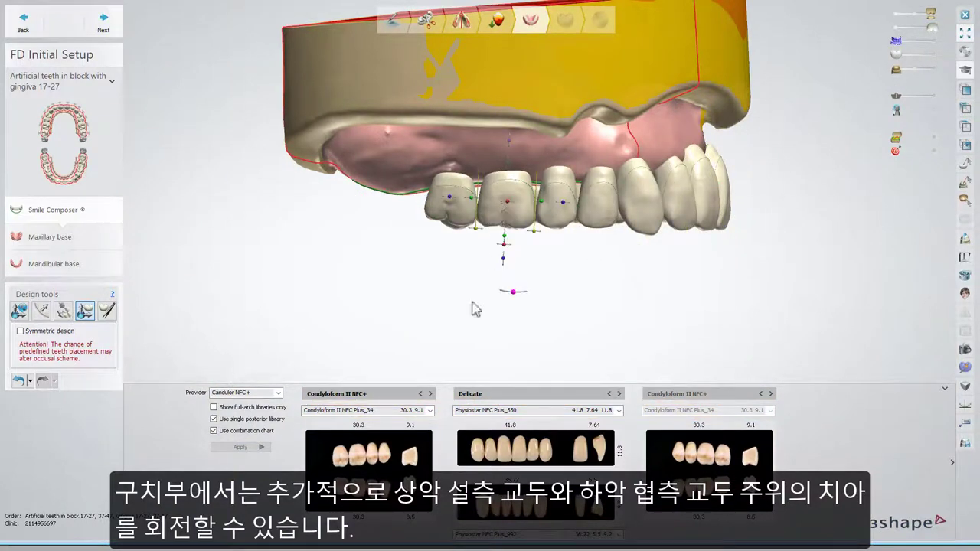
From the occlusal view, rotate an upper posterior tooth around its axis and raise it slightly
drag(511, 218, 514, 214)
right_drag(501, 279, 503, 113)
scroll(503, 114, up, 3)
mouse_move(521, 126)
mouse_down()
mouse_move(513, 136)
mouse_move(533, 137)
mouse_move(520, 132)
mouse_up()
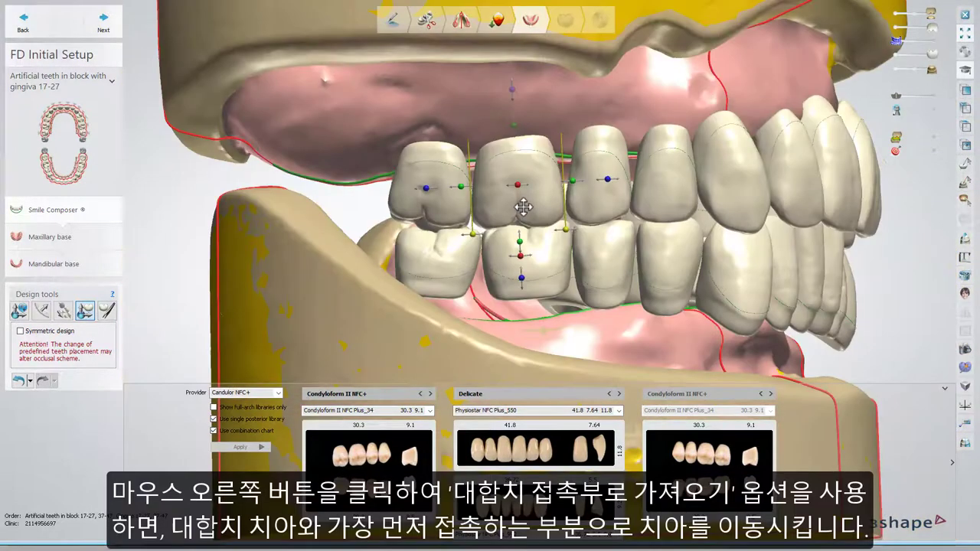
drag(522, 207, 532, 178)
Bring the upper tooth into contact with its antagonist and remove the 2nd premolars on one side
right_click(534, 184)
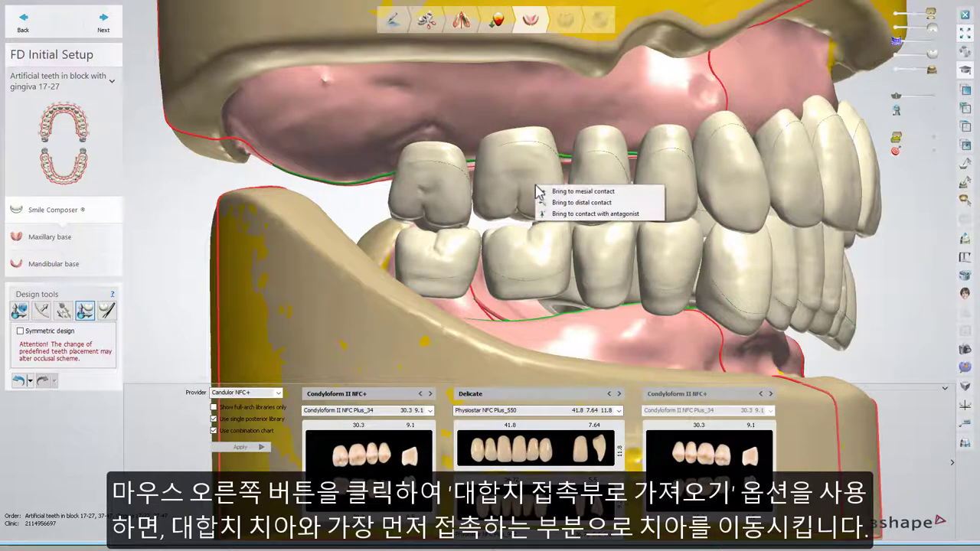
click(563, 214)
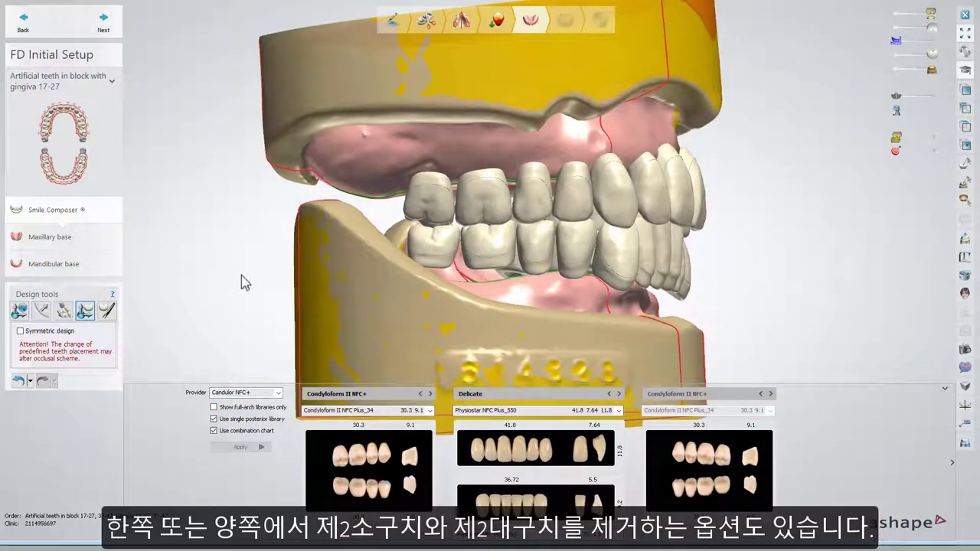
right_click(536, 251)
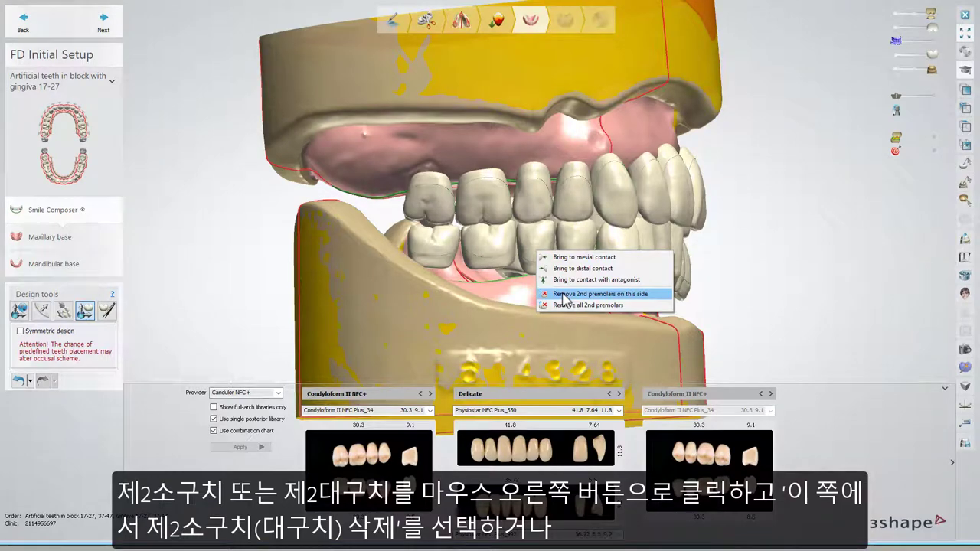
click(564, 294)
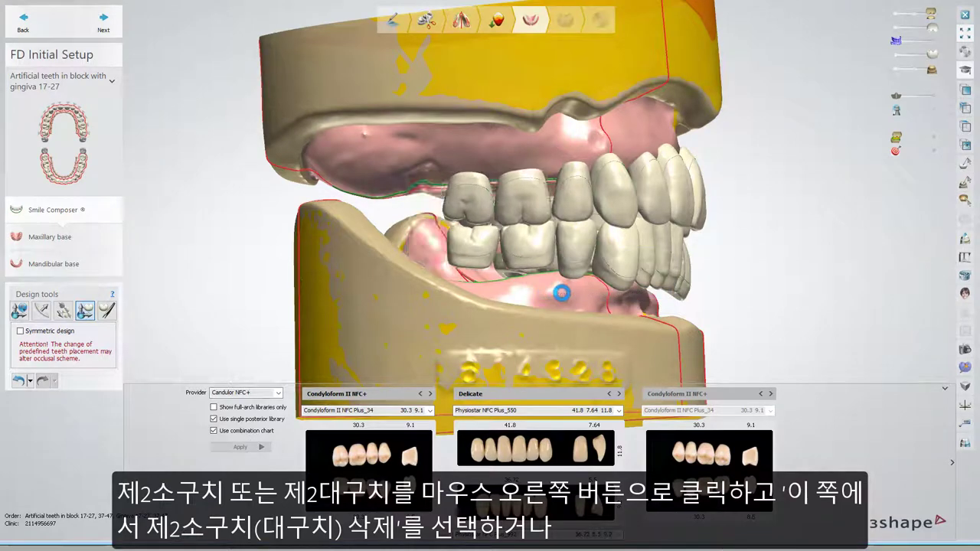
right_drag(560, 287, 492, 286)
Undo the one-sided premolar removal and remove all 2nd premolars instead
click(43, 381)
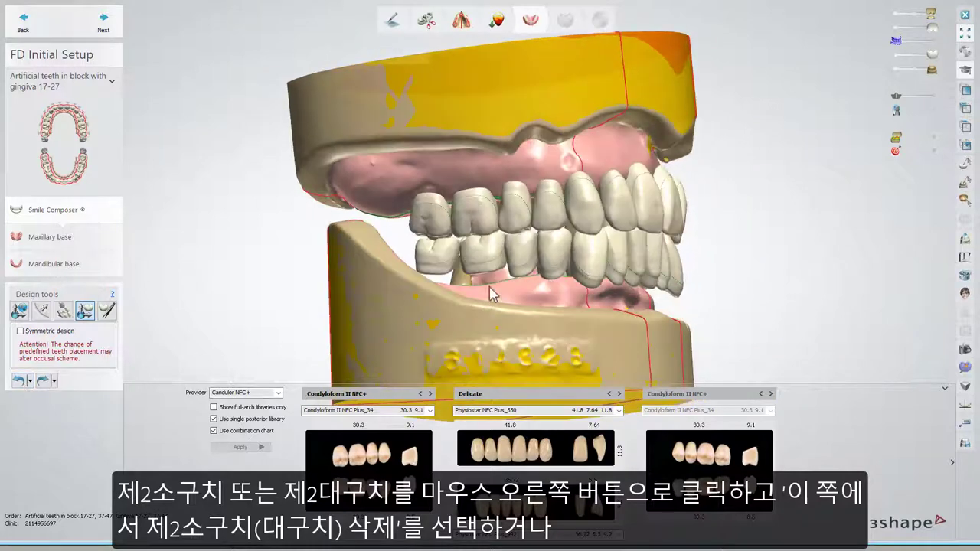
right_click(518, 258)
click(536, 310)
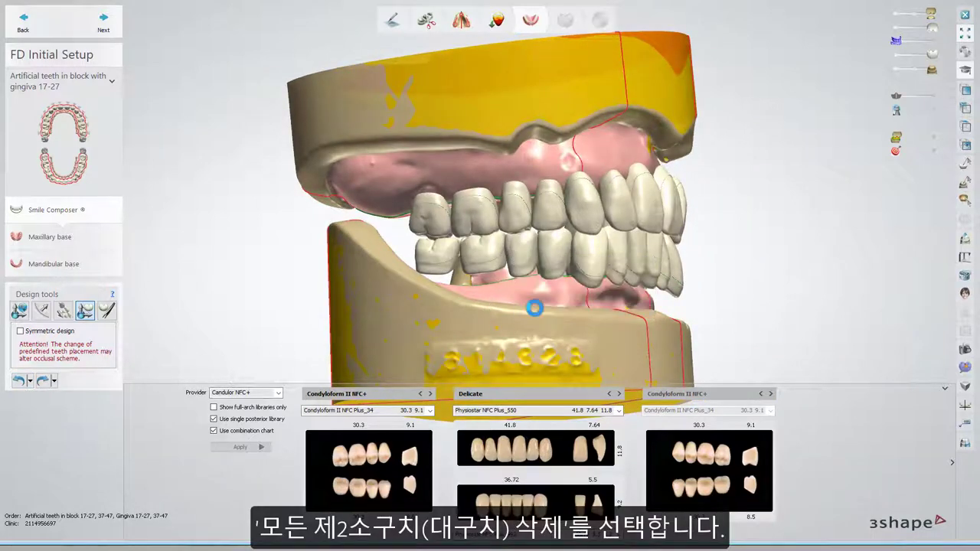
right_drag(673, 293, 564, 304)
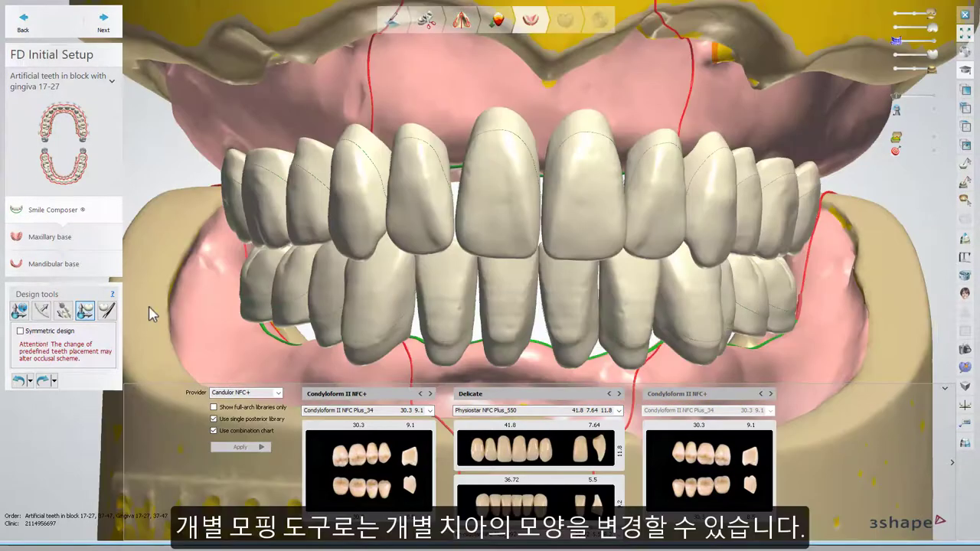
Morph the upper central incisor's edge with the Smile Composer brush, then switch to individual tooth placement
click(107, 309)
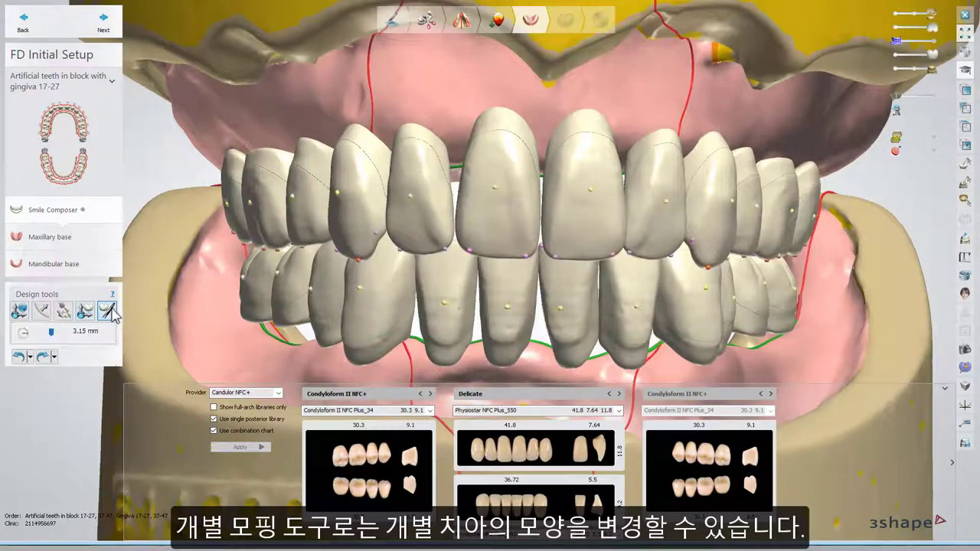
click(472, 255)
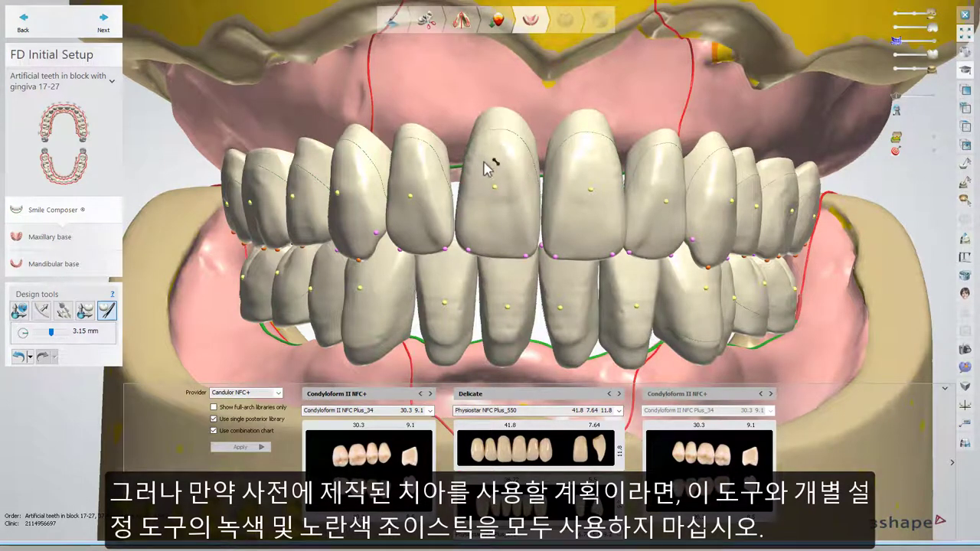
click(492, 240)
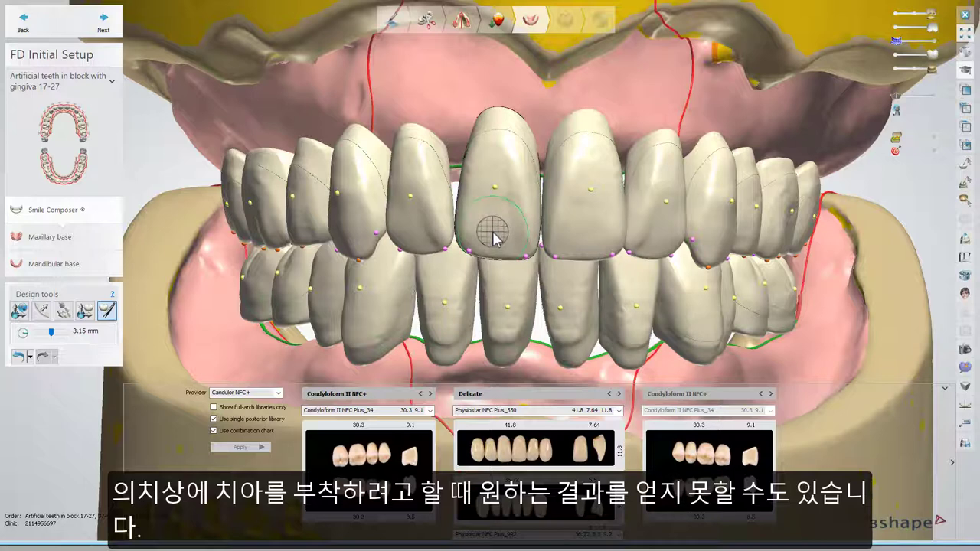
click(85, 309)
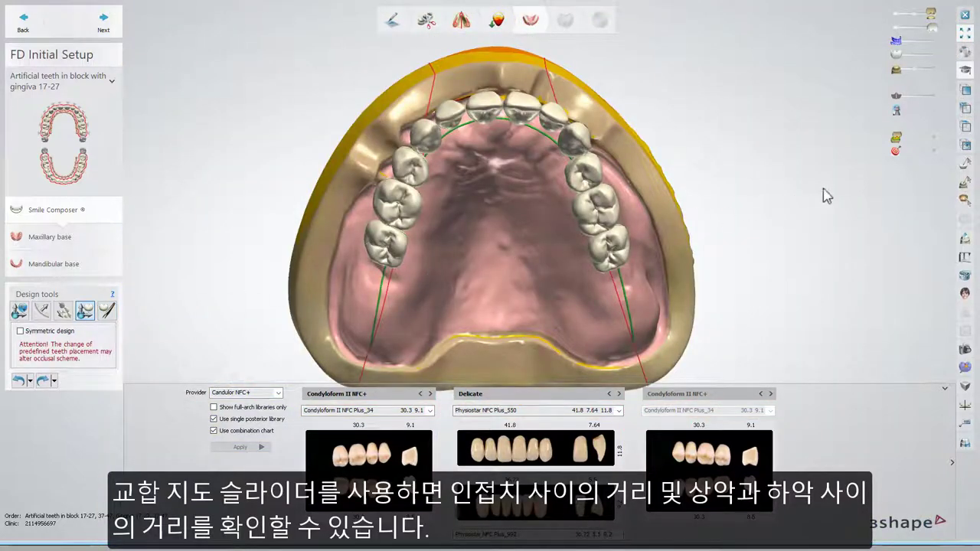
Turn on the occlusion distance colour map for the denture setup
click(934, 138)
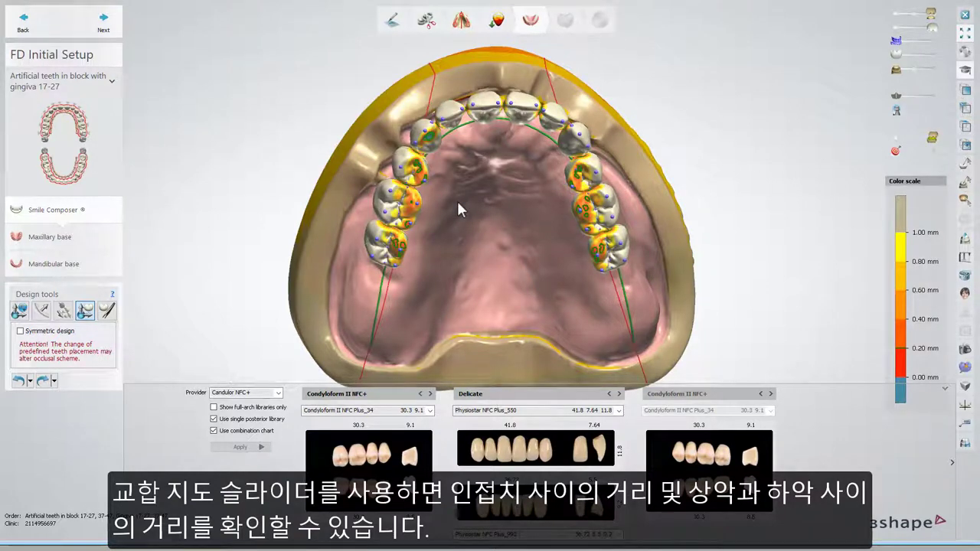
scroll(457, 205, up, 5)
scroll(456, 196, down, 3)
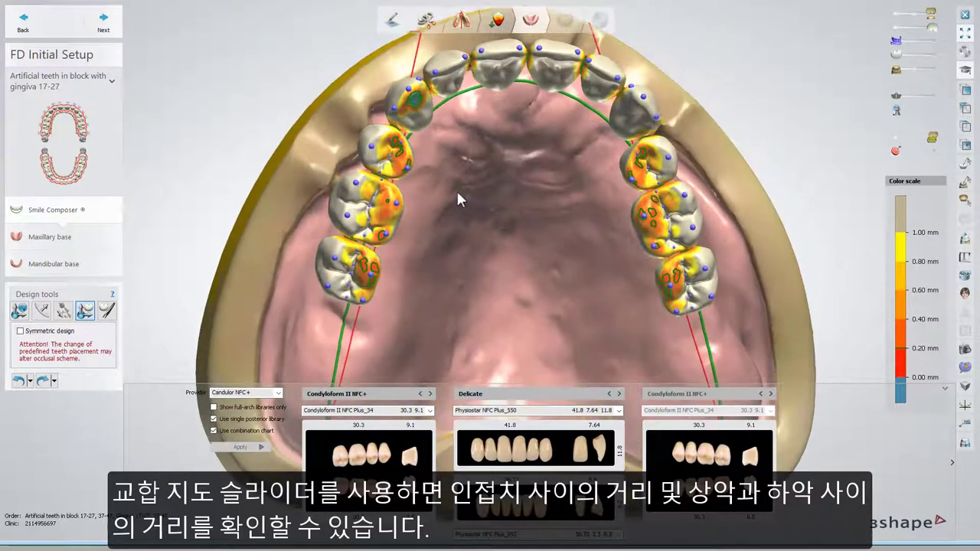
scroll(383, 206, up, 4)
scroll(383, 205, up, 2)
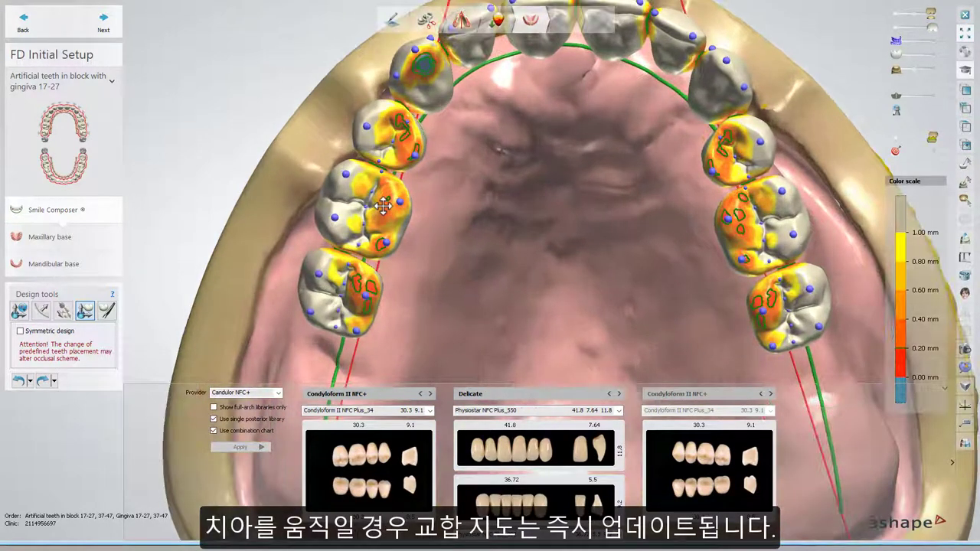
scroll(383, 205, up, 2)
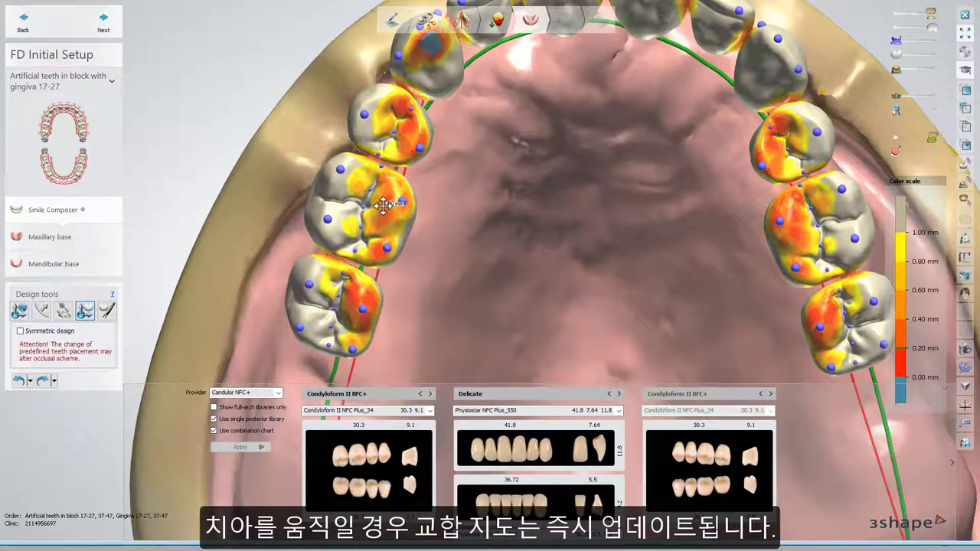
Shift a left upper back tooth about 0.5 mm and select its neighbour to refine contacts
click(383, 206)
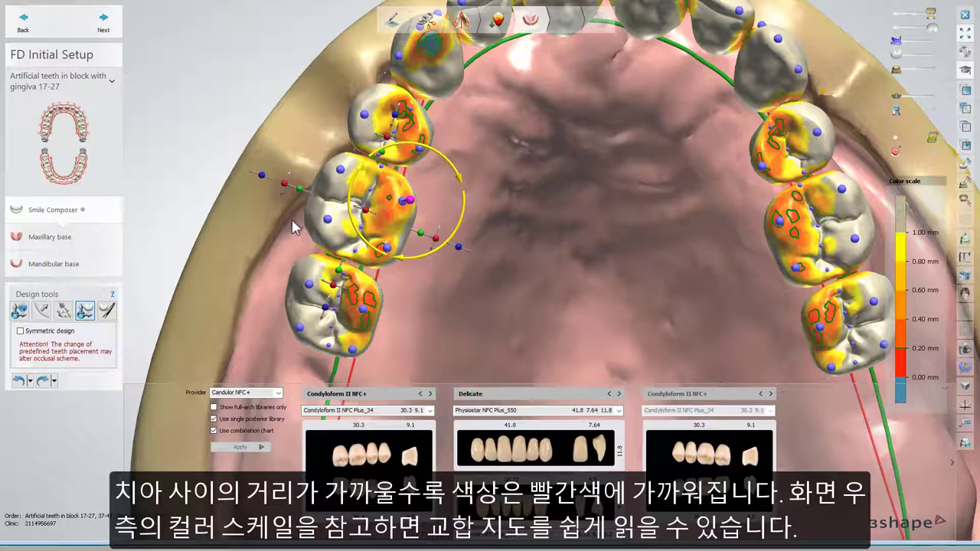
scroll(294, 226, up, 5)
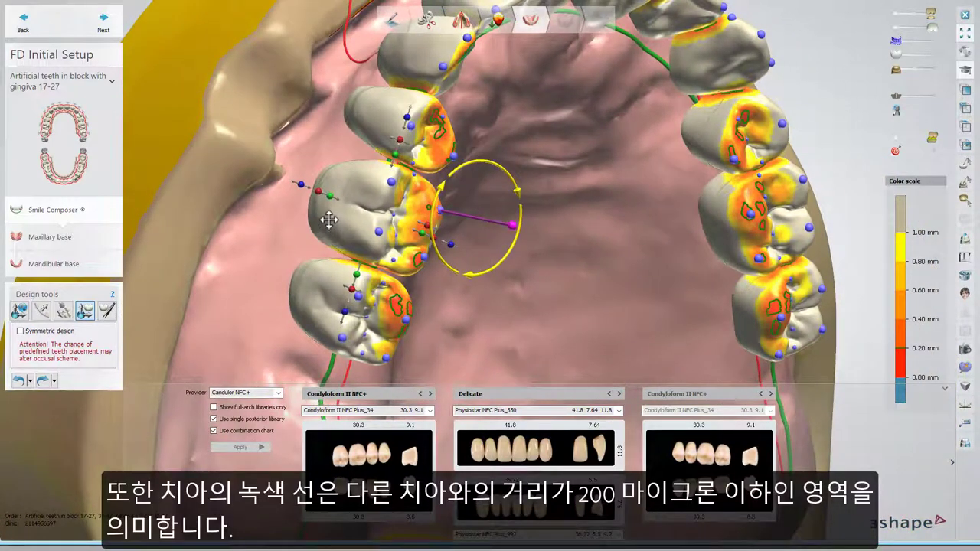
drag(328, 220, 334, 218)
click(333, 218)
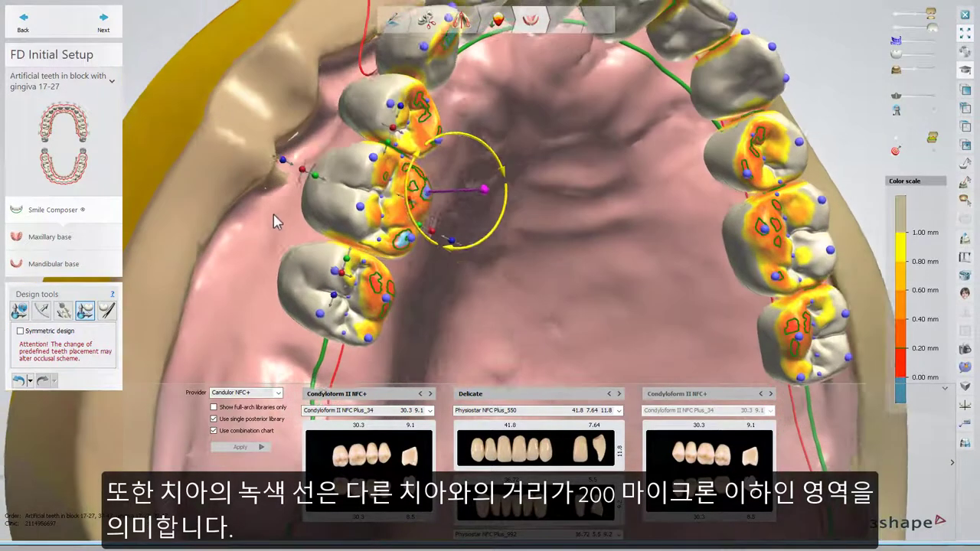
right_drag(276, 221, 255, 223)
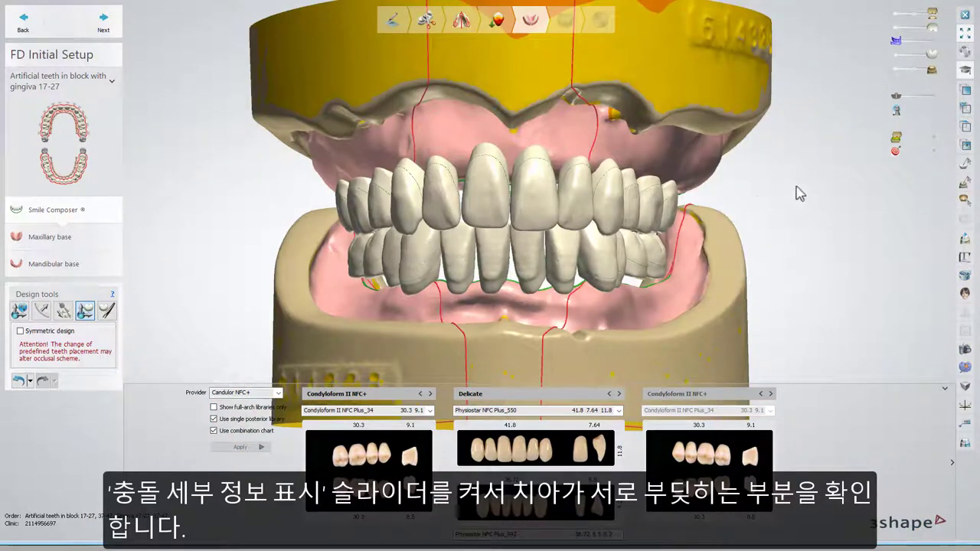
Show collision markers, hide both casts, and bring an upper-left tooth into antagonist contact
click(896, 70)
click(895, 16)
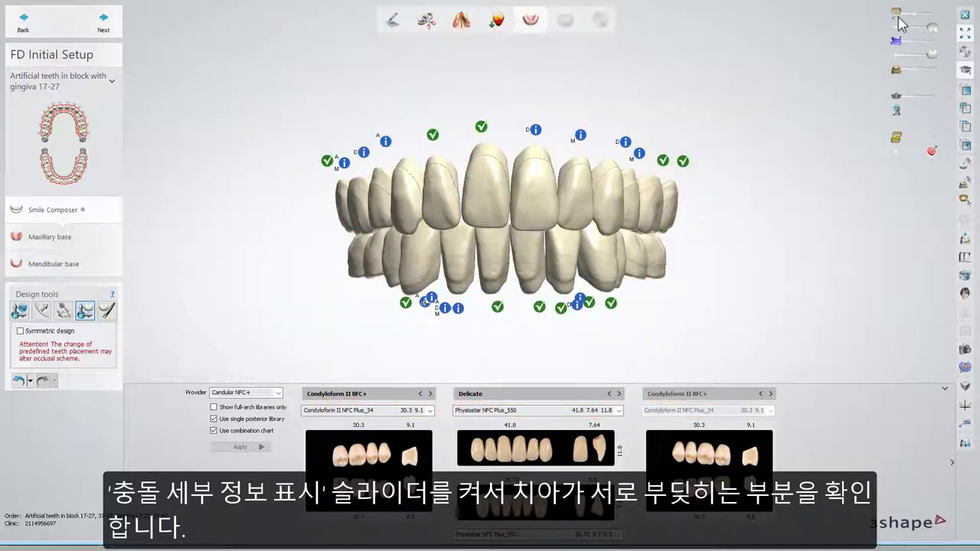
right_drag(240, 234, 294, 236)
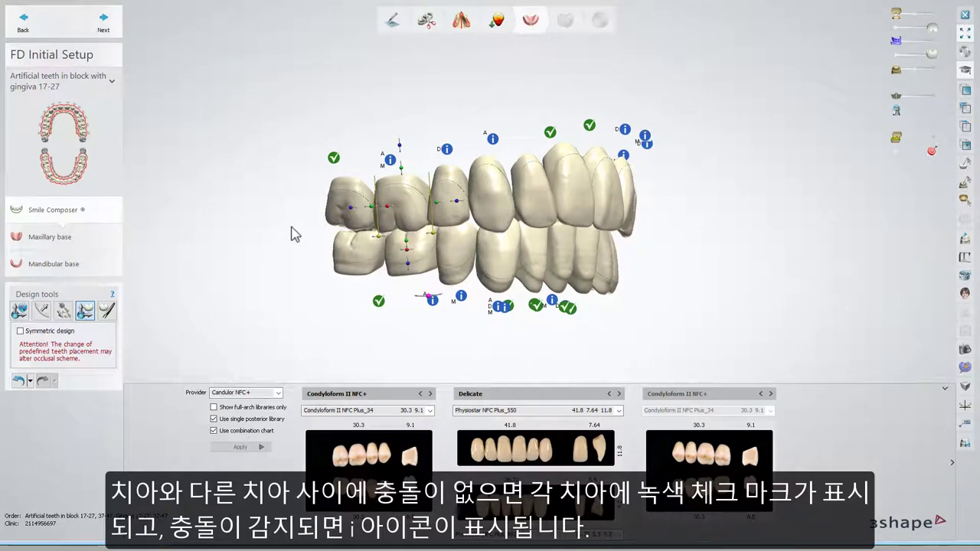
right_click(385, 198)
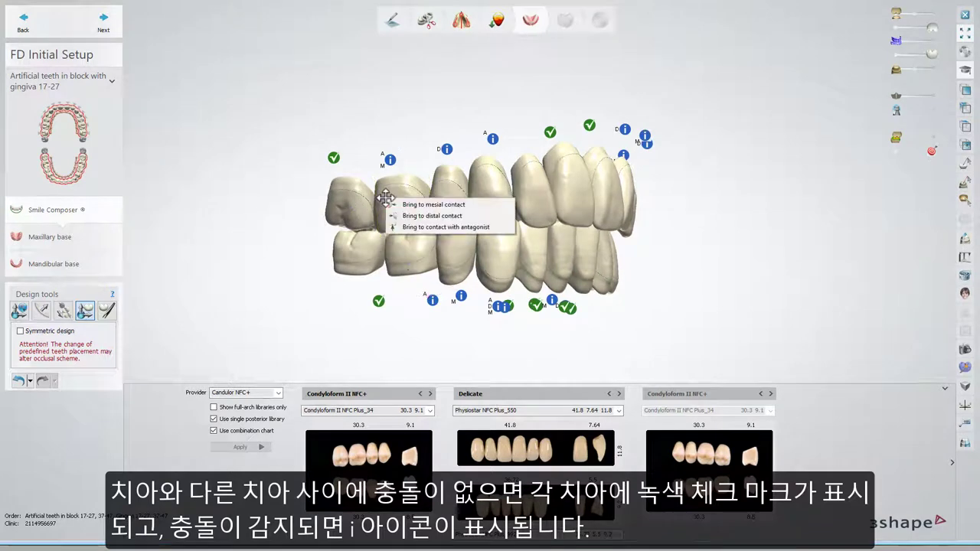
click(413, 227)
mouse_move(413, 234)
mouse_down()
mouse_move(404, 236)
mouse_move(404, 218)
mouse_up()
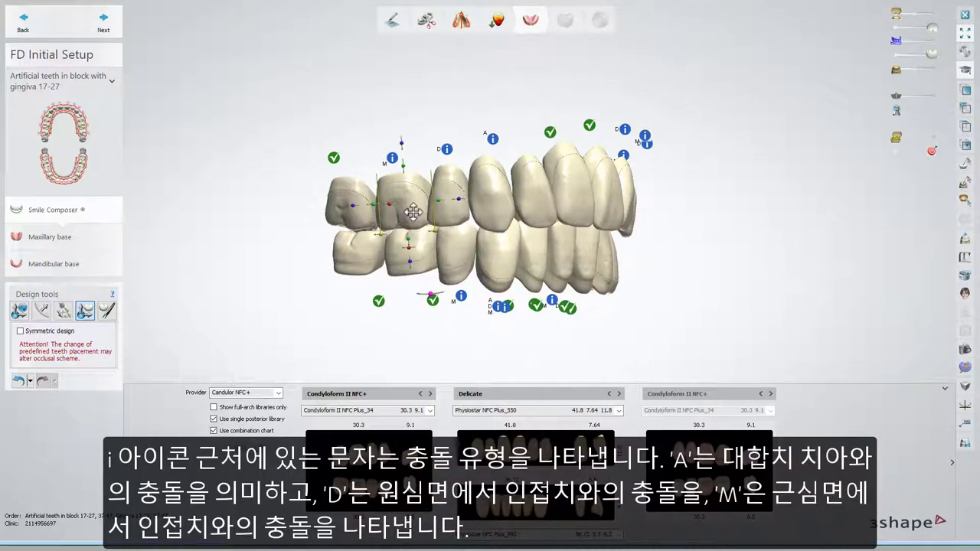
Shift the next tooth 0.26 mm, bring it to distal contact, and move the upper incisor 0.29 mm
click(441, 213)
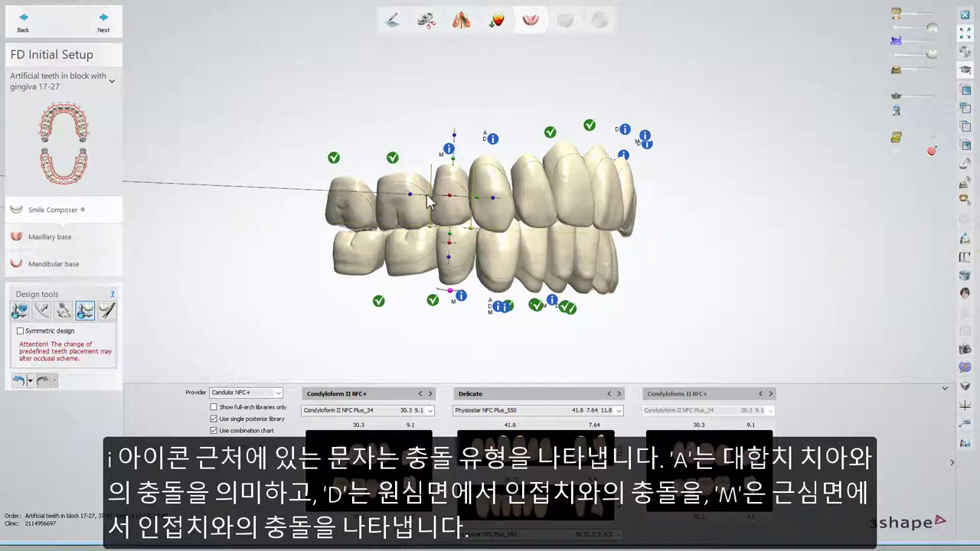
drag(428, 201, 429, 200)
right_click(484, 216)
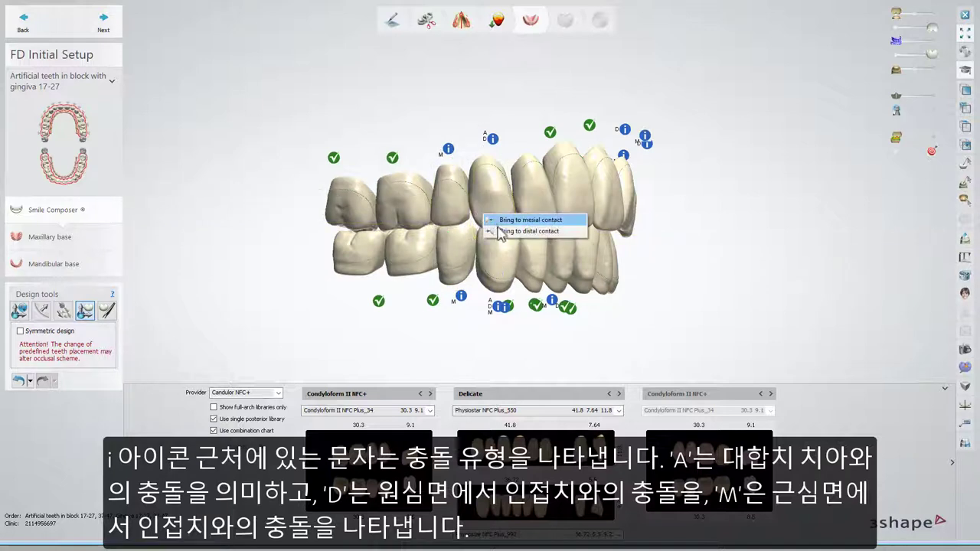
click(500, 230)
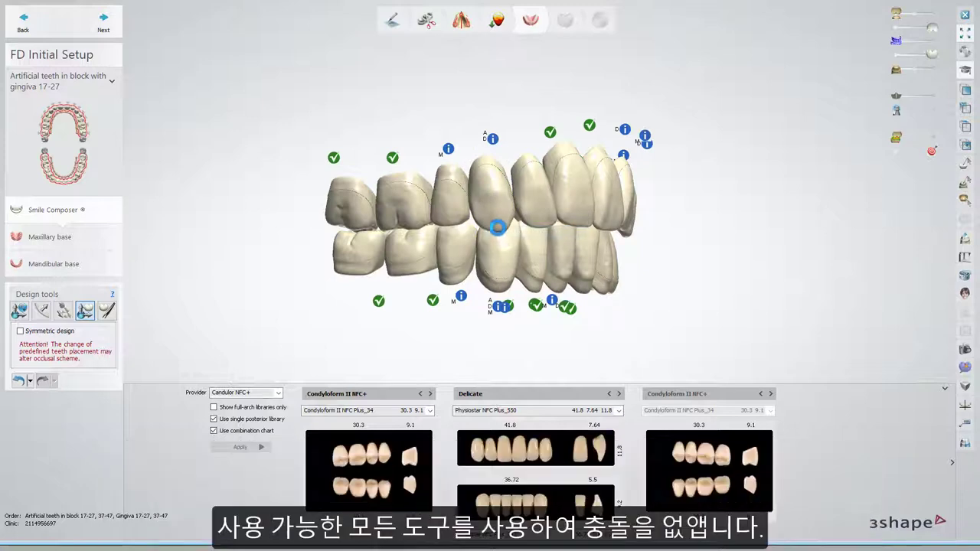
mouse_move(495, 221)
drag(483, 201, 469, 206)
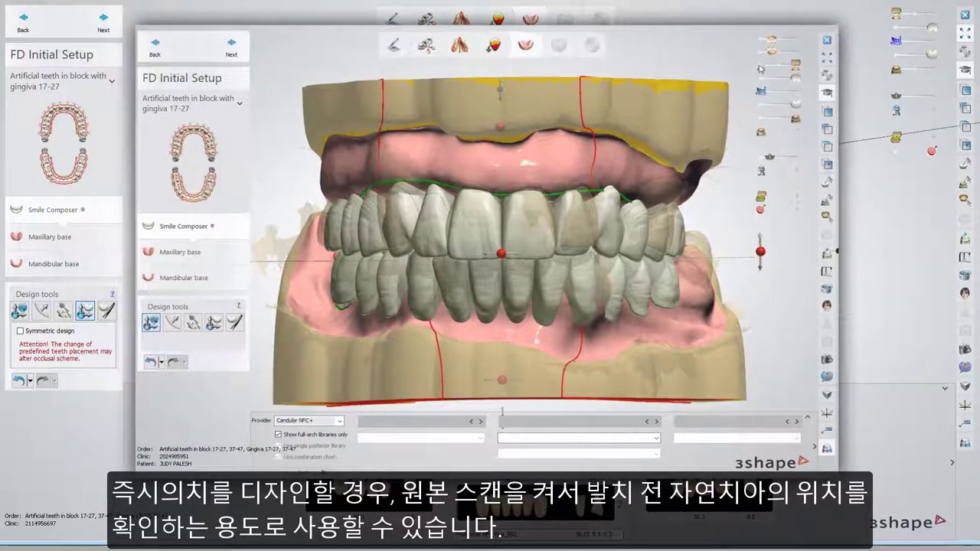
Make the original upper scan fully visible and fade out the artificial teeth for comparison
drag(778, 42, 808, 46)
mouse_move(799, 83)
mouse_down()
mouse_move(771, 79)
mouse_move(798, 79)
mouse_up()
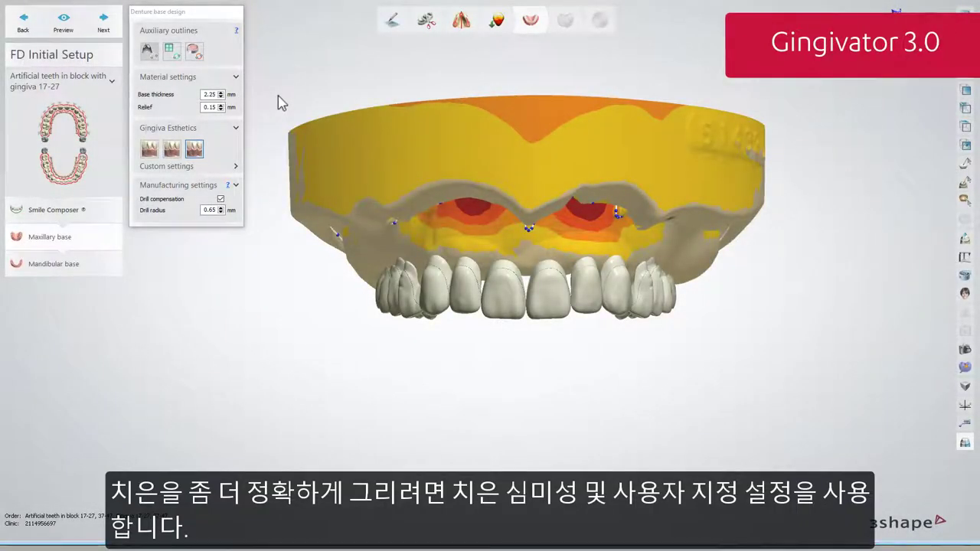
Under Custom settings, compare Delicate and Natural, pick Intense gingiva esthetics, and preview the base
click(235, 168)
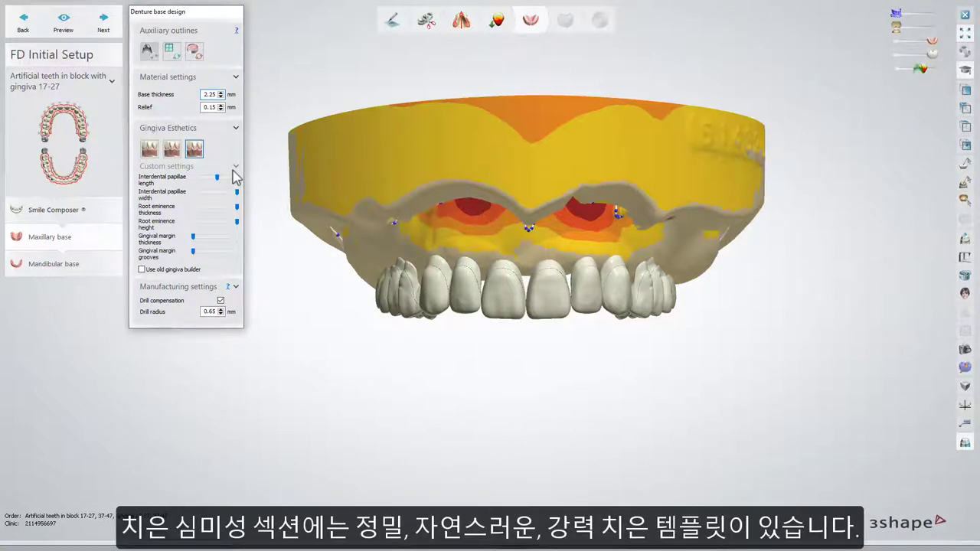
click(148, 150)
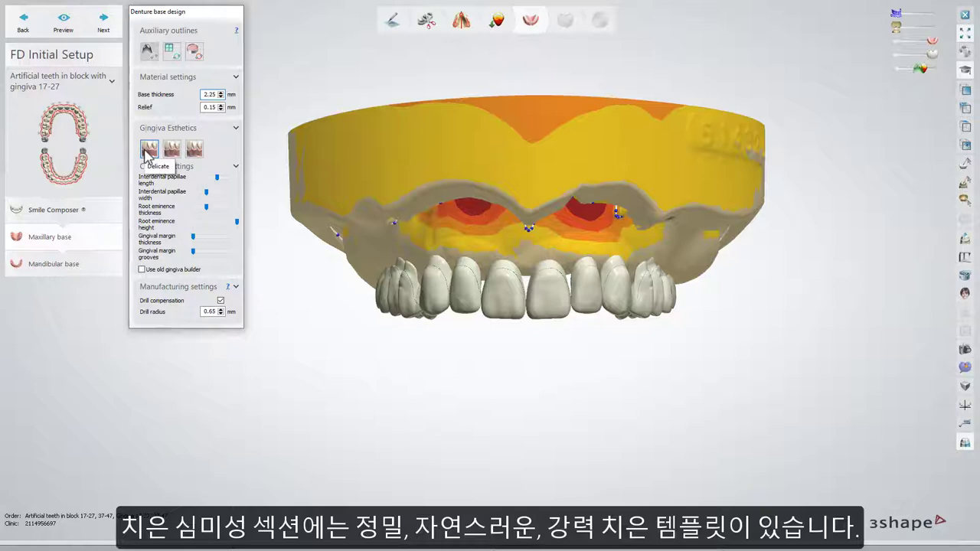
click(173, 150)
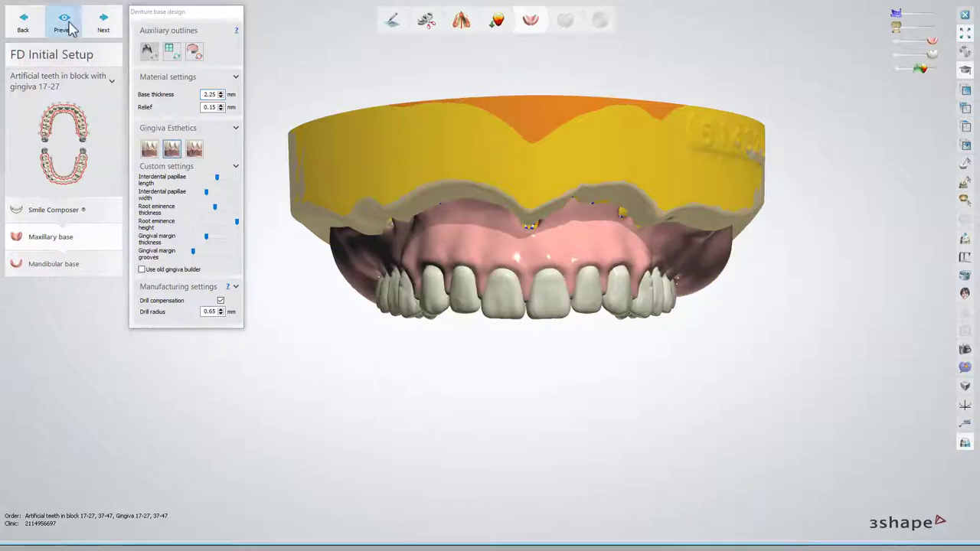
click(194, 149)
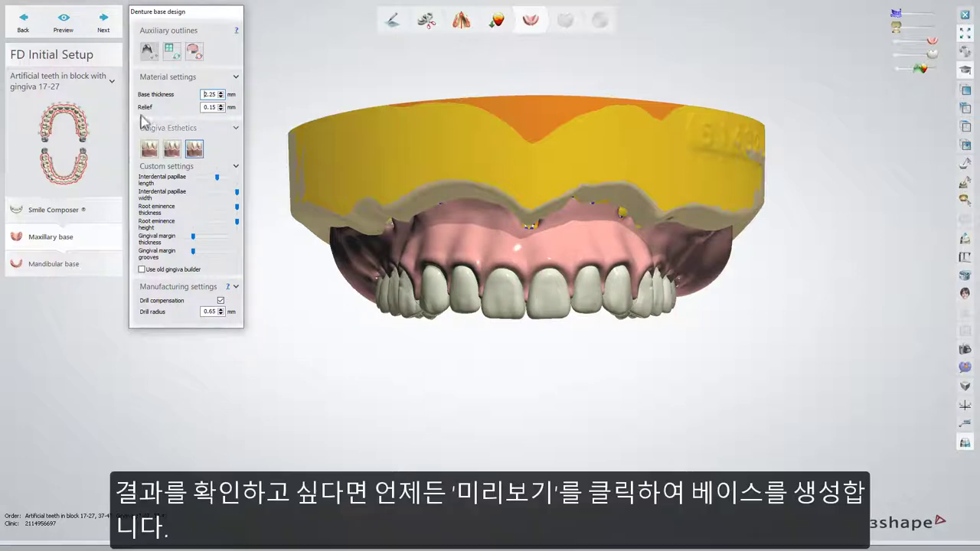
click(64, 23)
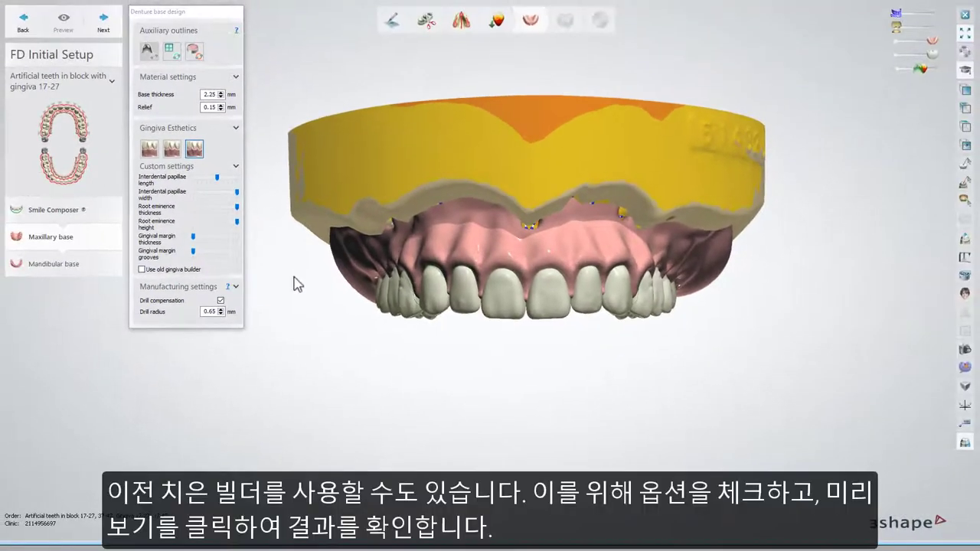
Enable 'Use old gingiva builder' and regenerate the maxillary base preview
click(141, 269)
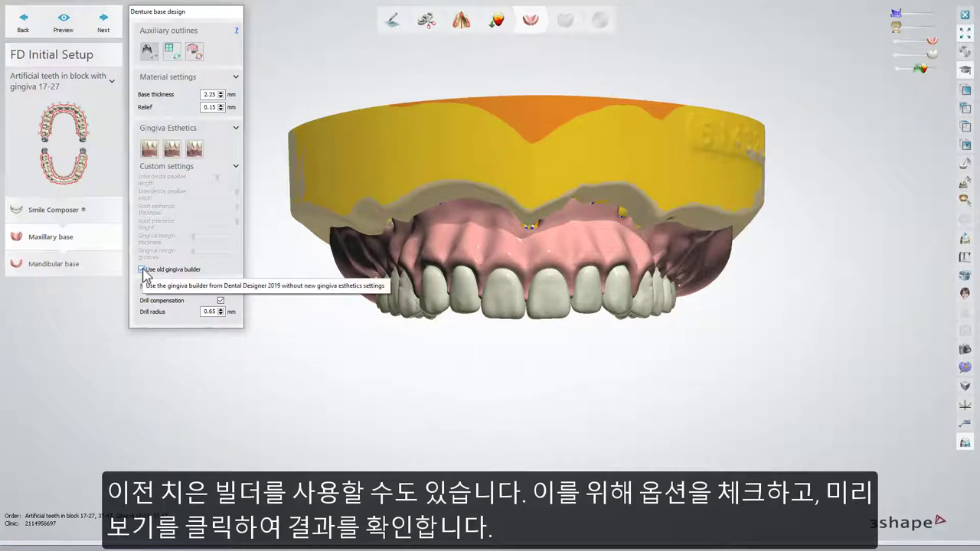
click(64, 21)
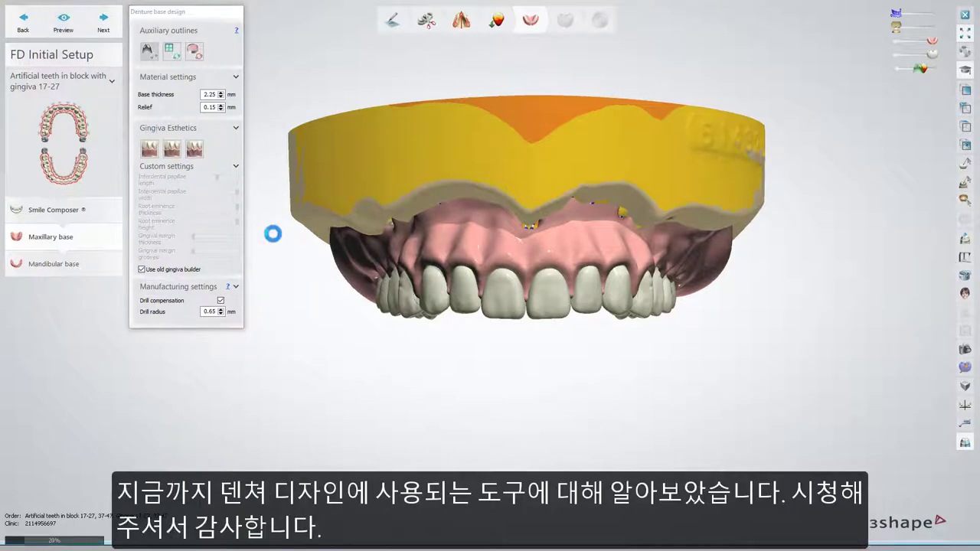